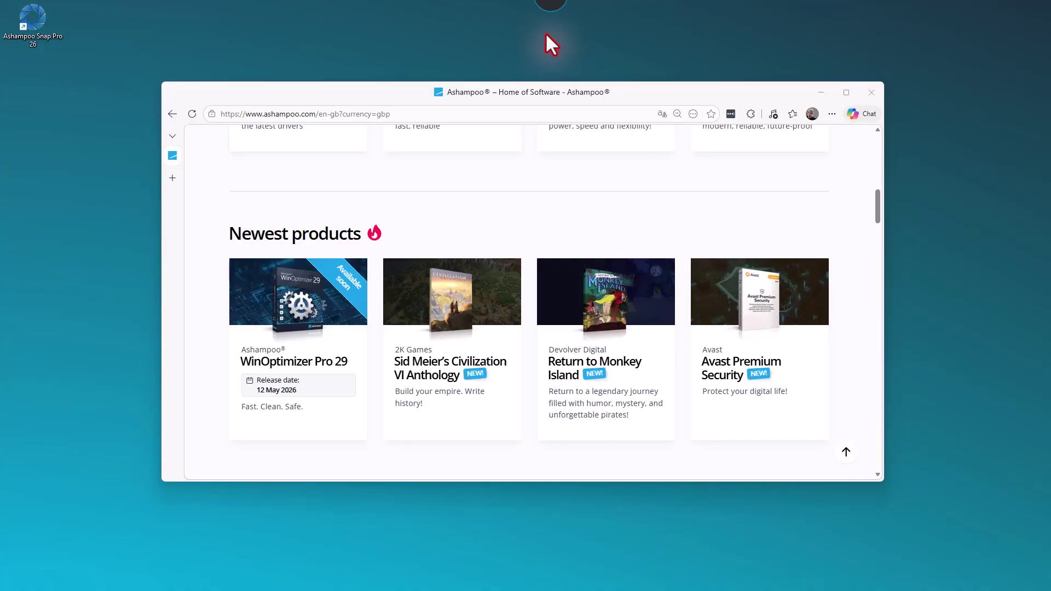
In the capture settings, set created screenshots and videos to be copied to the clipboard and save the settings.
{"action": "mouse_move", "coordinate": [544, 20]}
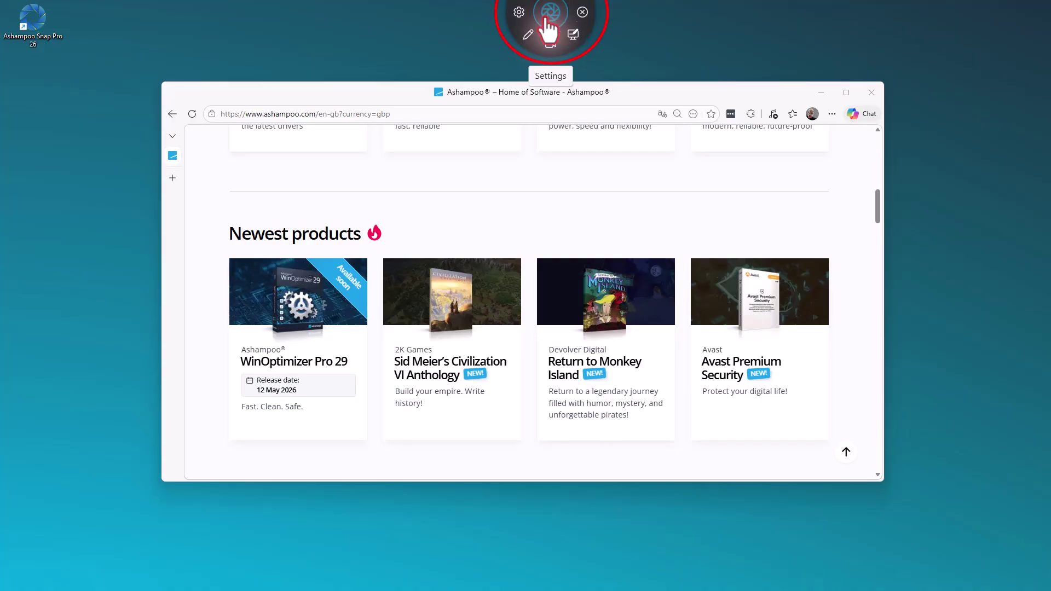
{"action": "left_click", "coordinate": [518, 13]}
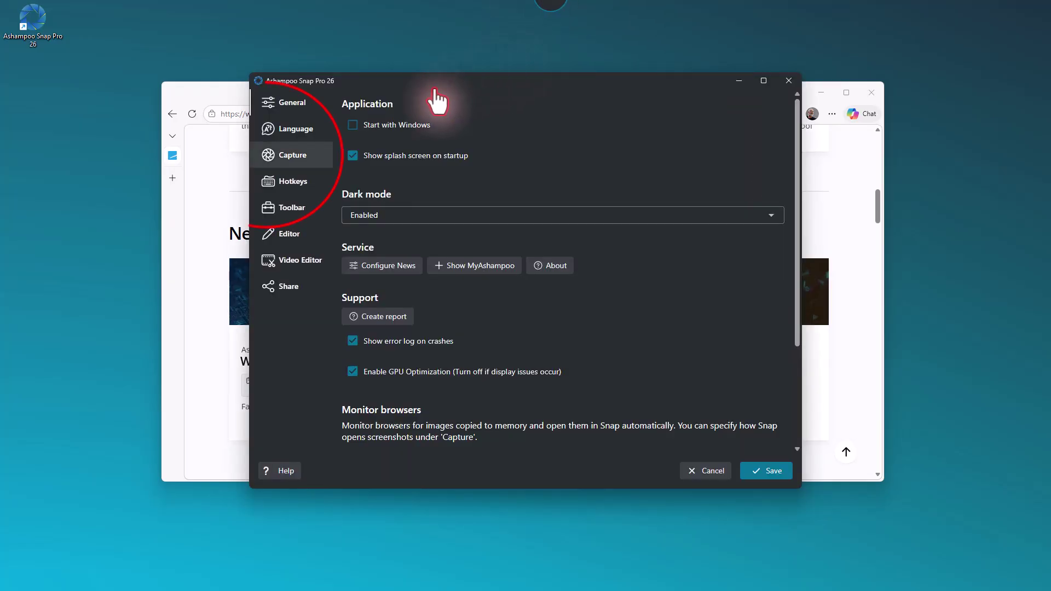
{"action": "left_click", "coordinate": [294, 155]}
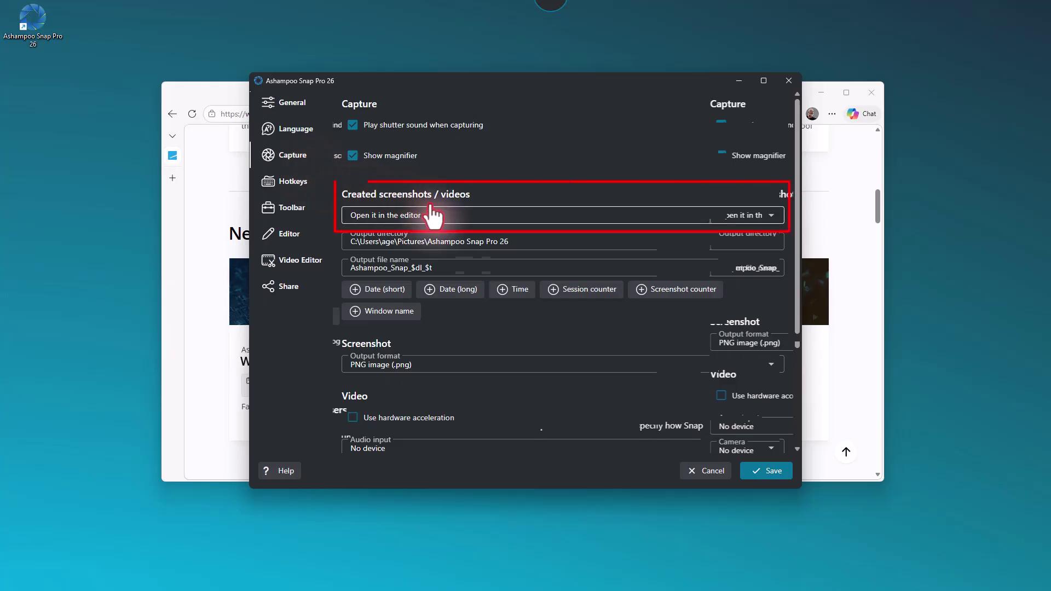
{"action": "left_click", "coordinate": [460, 216]}
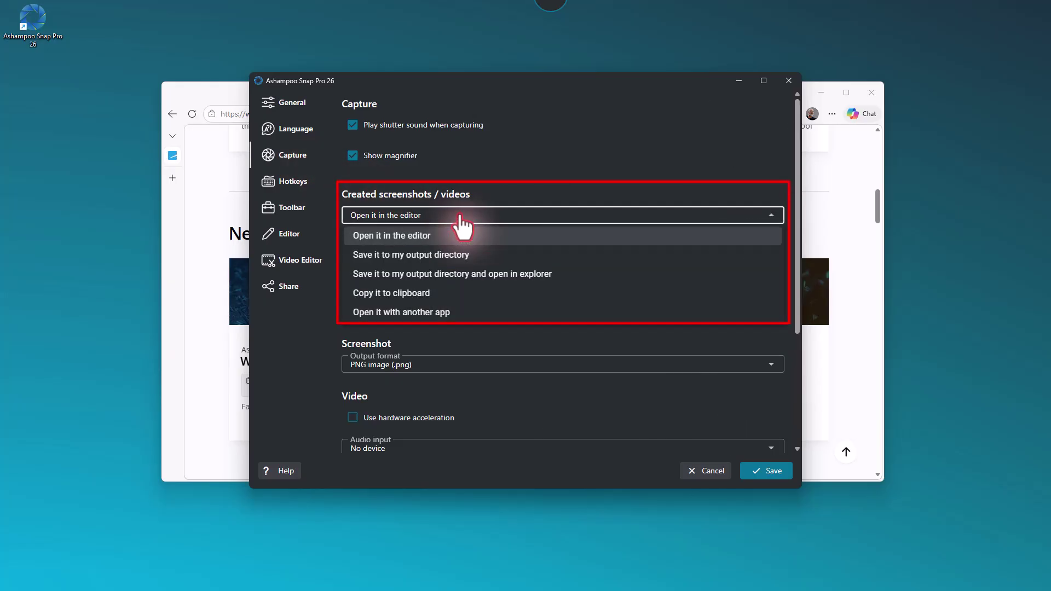
{"action": "left_click", "coordinate": [442, 296]}
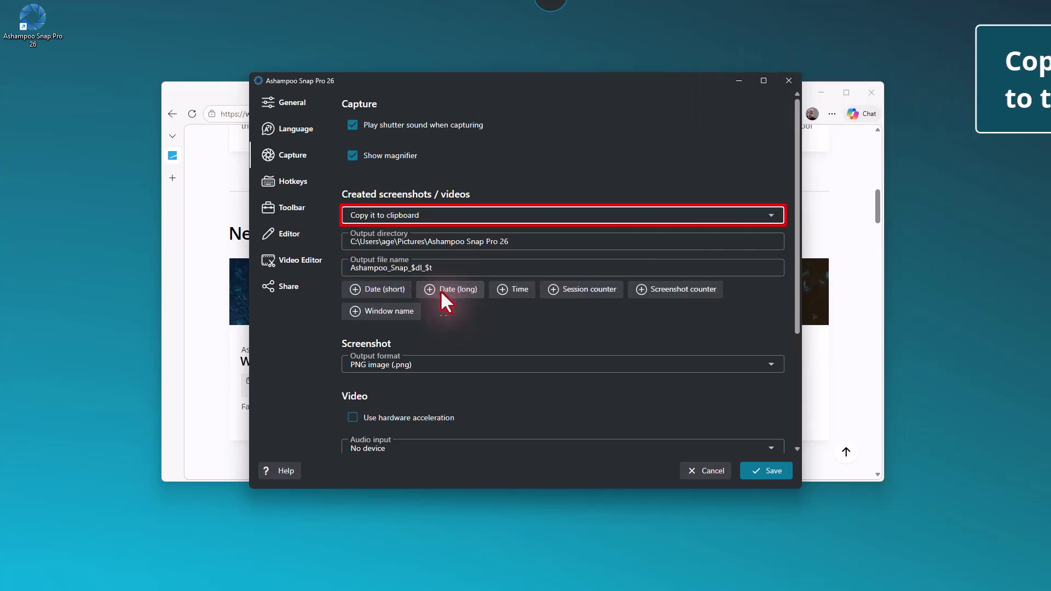
{"action": "left_click", "coordinate": [770, 471]}
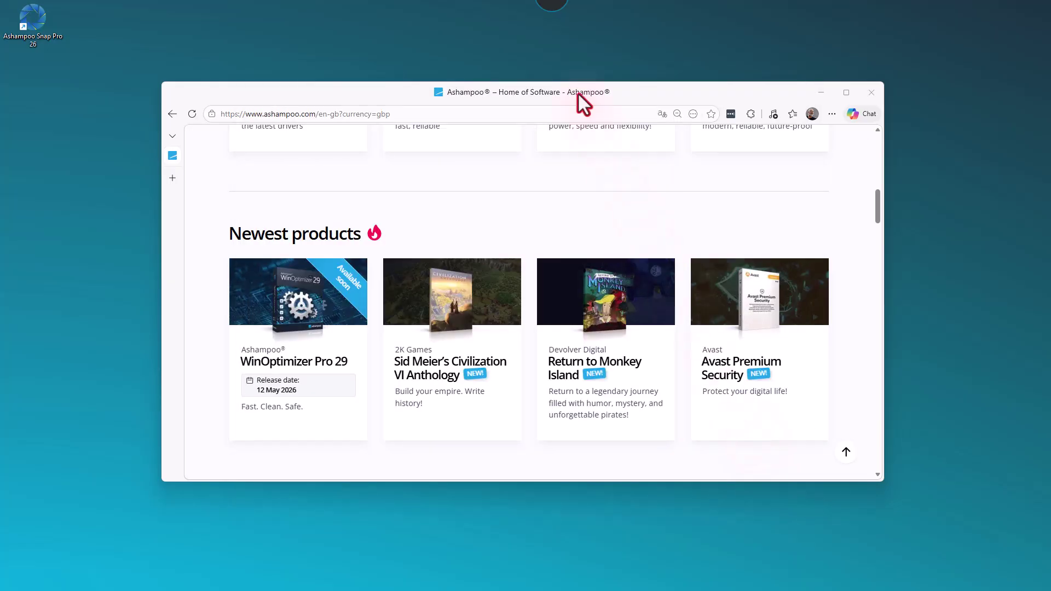
Capture the Newest products section of the web page and paste the screenshot onto the blank Paint canvas.
{"action": "left_click", "coordinate": [528, 79]}
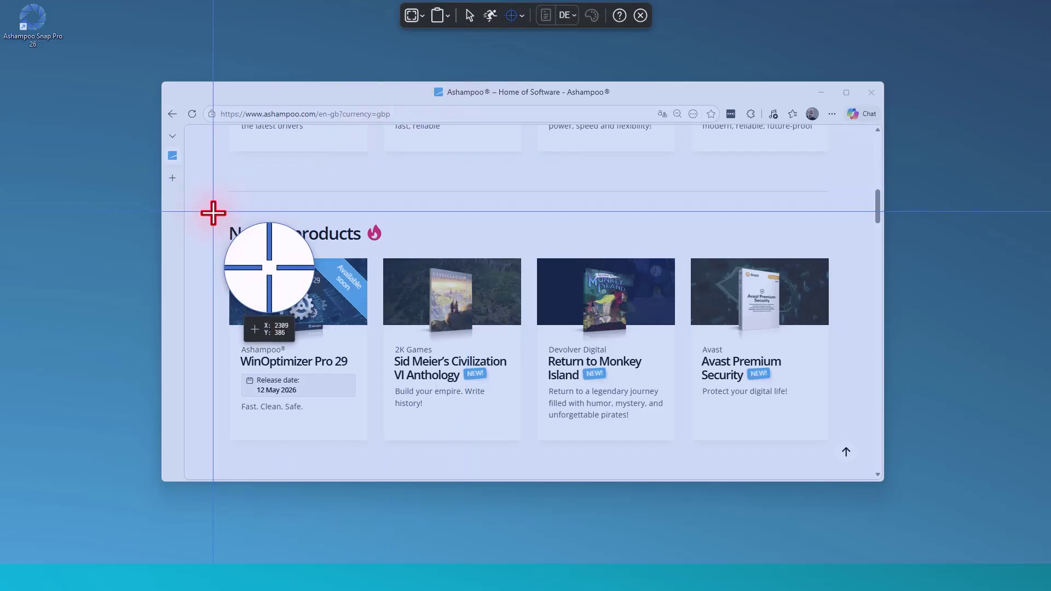
{"action": "left_click_drag", "start_coordinate": [217, 217], "coordinate": [833, 445]}
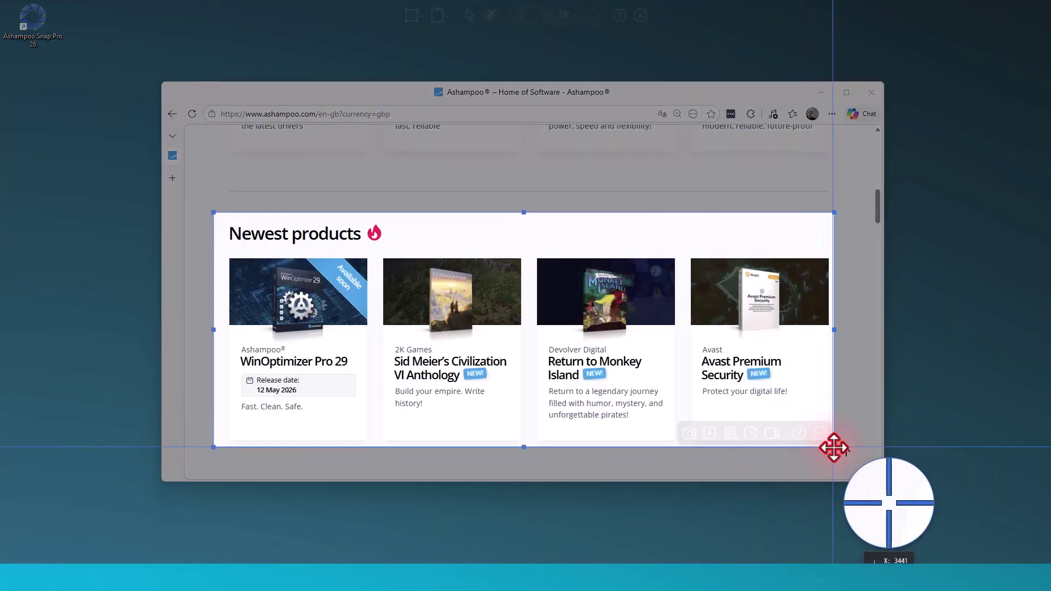
{"action": "double_click", "coordinate": [525, 339]}
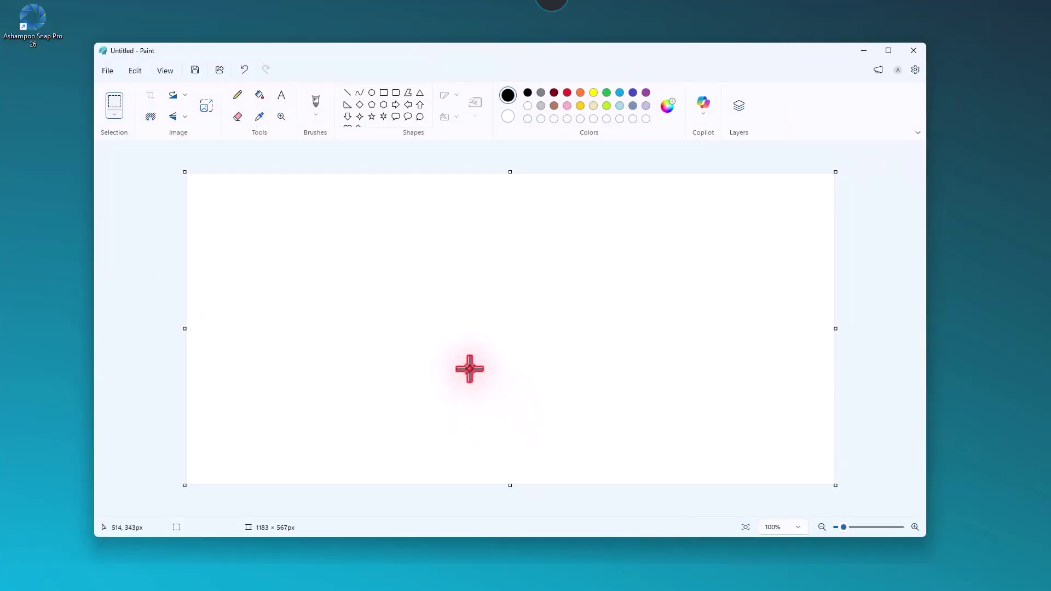
{"action": "key", "text": "ctrl+v"}
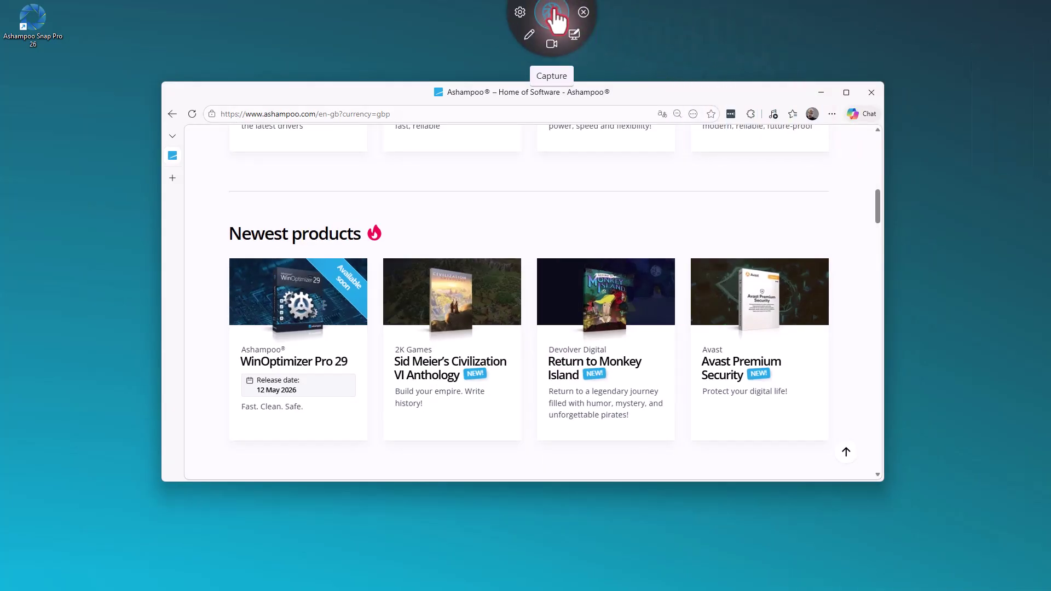
Take another screenshot of the web page and paste it into the body of the new Outlook message.
{"action": "left_click", "coordinate": [535, 27]}
{"action": "left_click", "coordinate": [329, 35]}
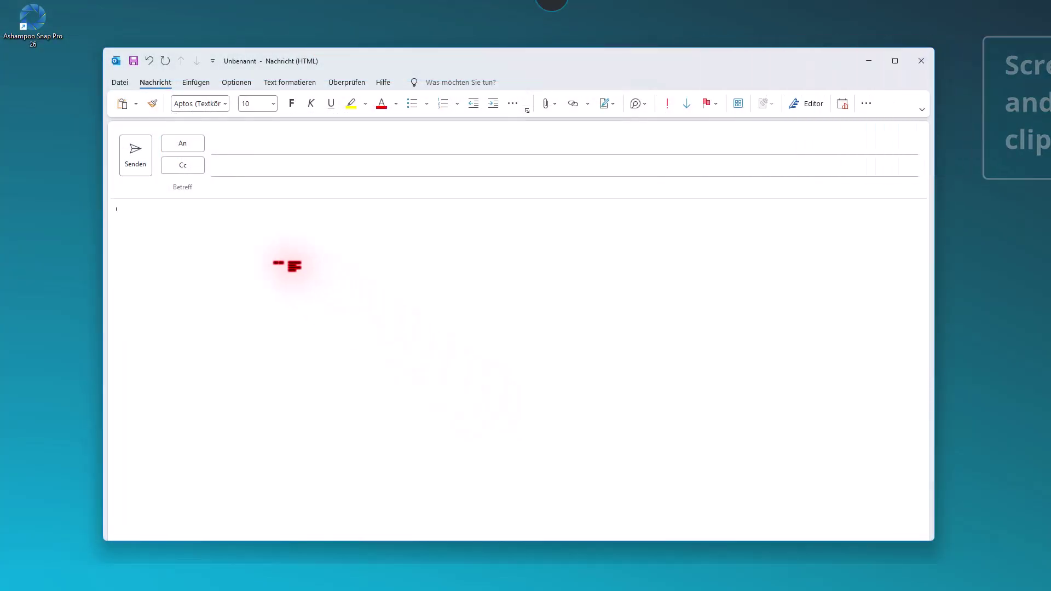
{"action": "key", "text": "ctrl+v"}
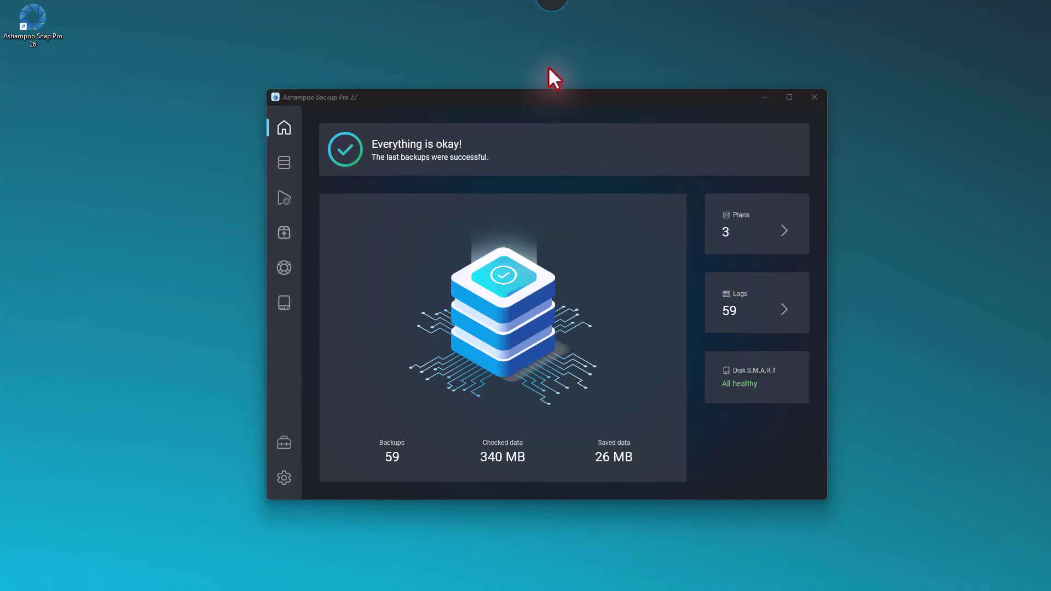
Set created screenshots to open with another app, choose Photoshop.exe as that app and save the capture settings.
{"action": "mouse_move", "coordinate": [553, 23]}
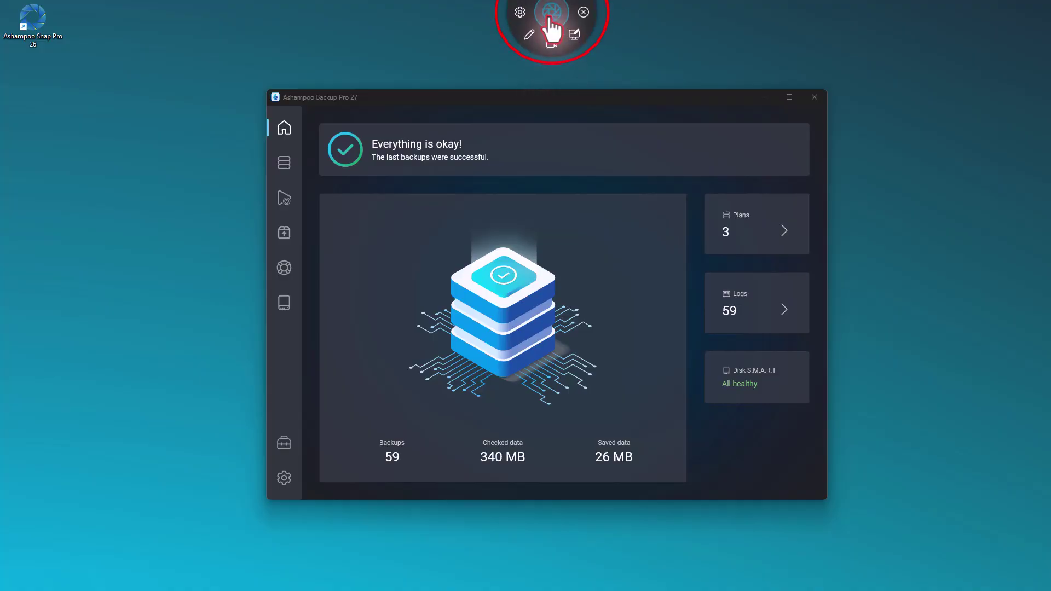
{"action": "left_click", "coordinate": [520, 13]}
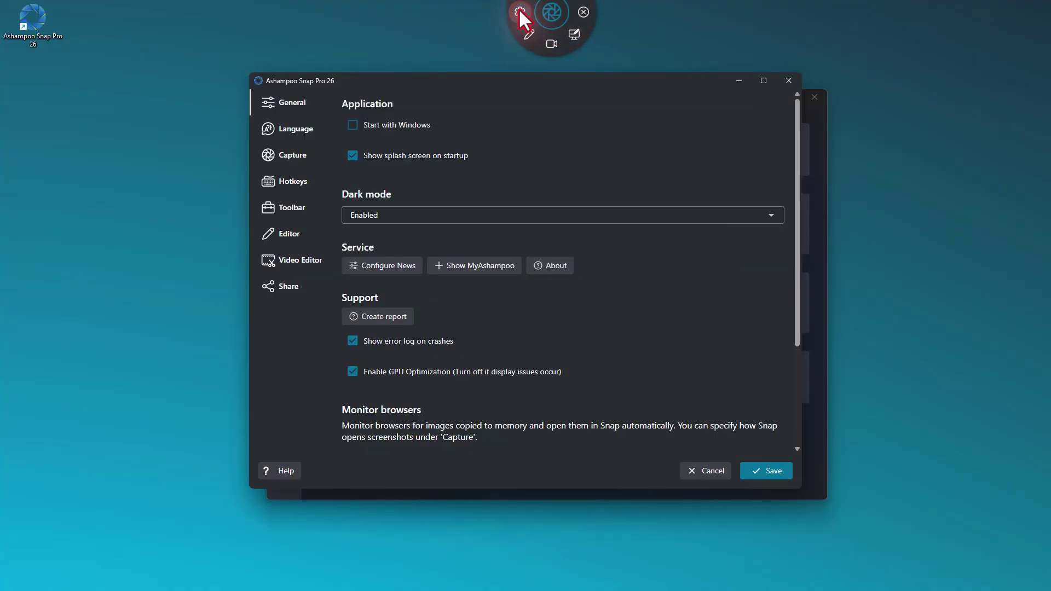
{"action": "left_click", "coordinate": [296, 157]}
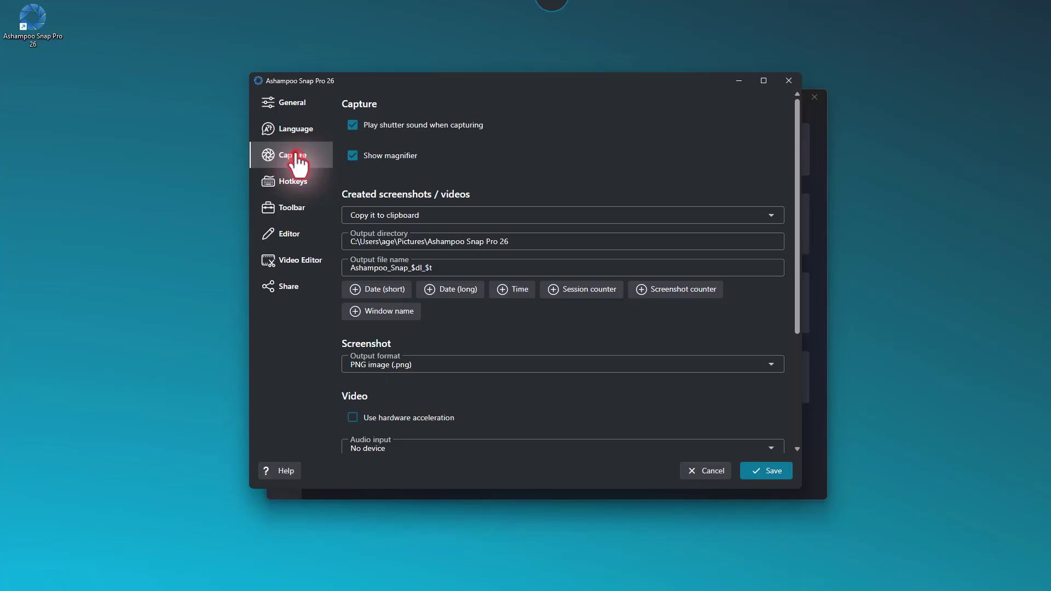
{"action": "left_click", "coordinate": [418, 216]}
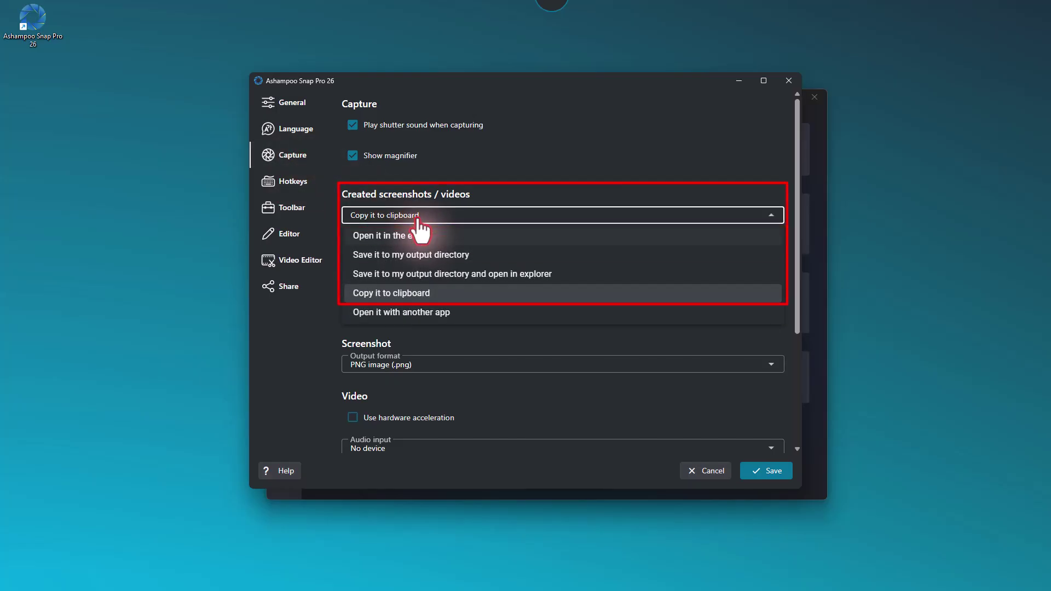
{"action": "left_click", "coordinate": [422, 312]}
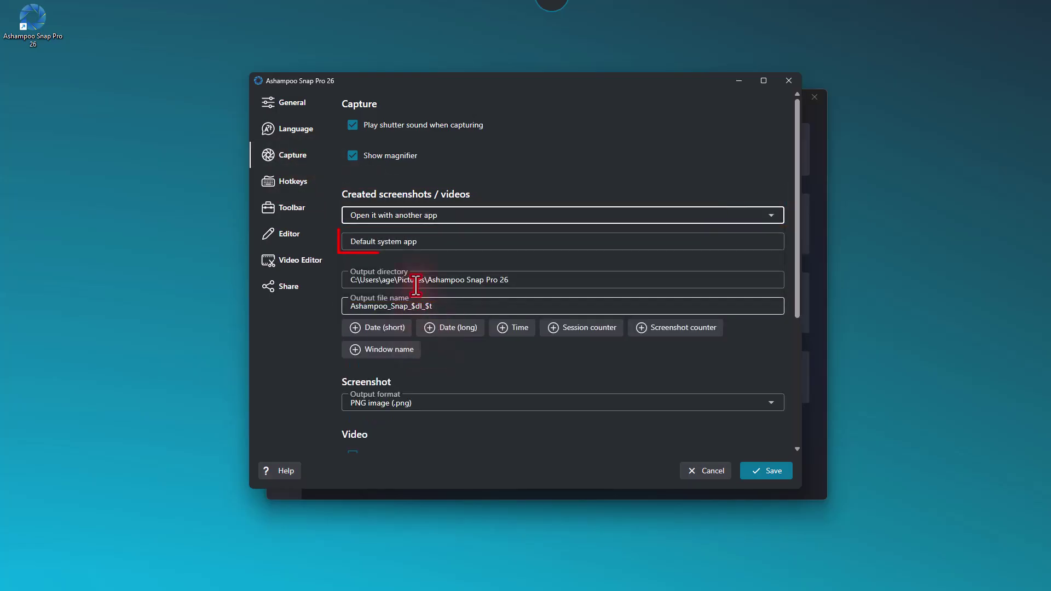
{"action": "left_click", "coordinate": [408, 242]}
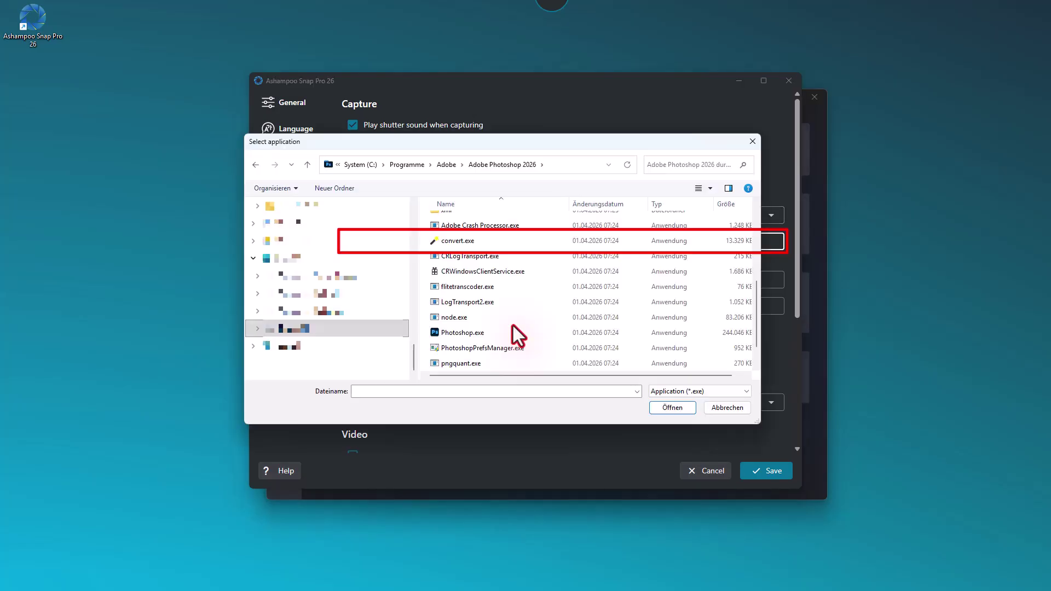
{"action": "left_click", "coordinate": [457, 333]}
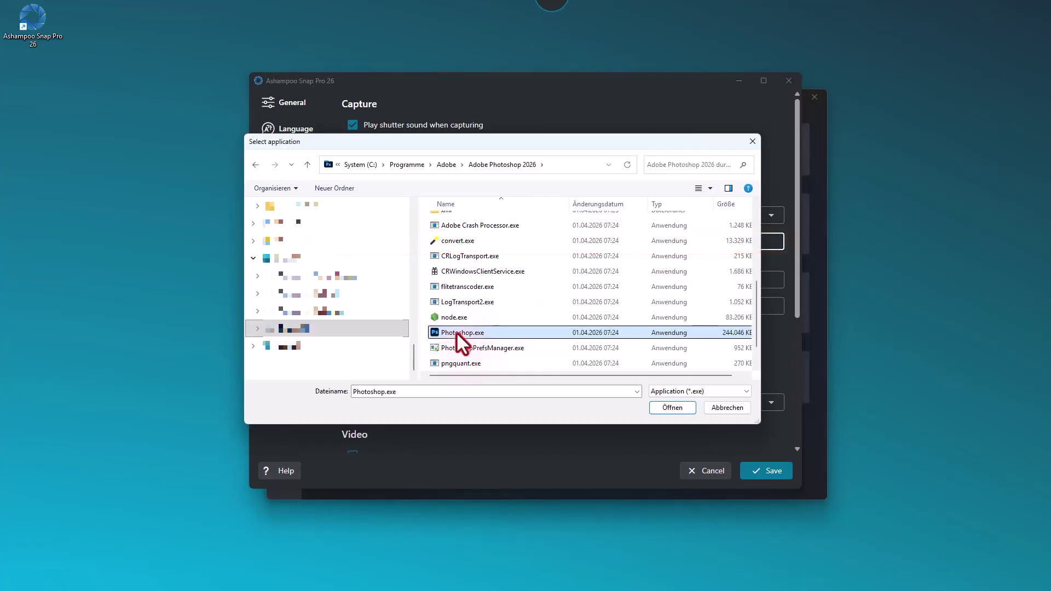
{"action": "left_click", "coordinate": [667, 407]}
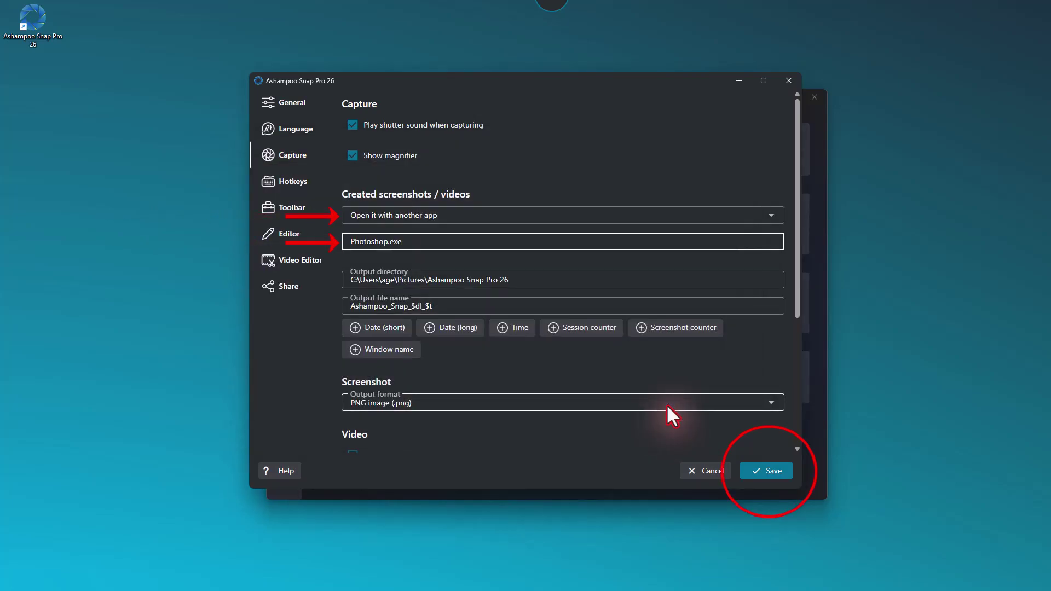
{"action": "left_click", "coordinate": [767, 471]}
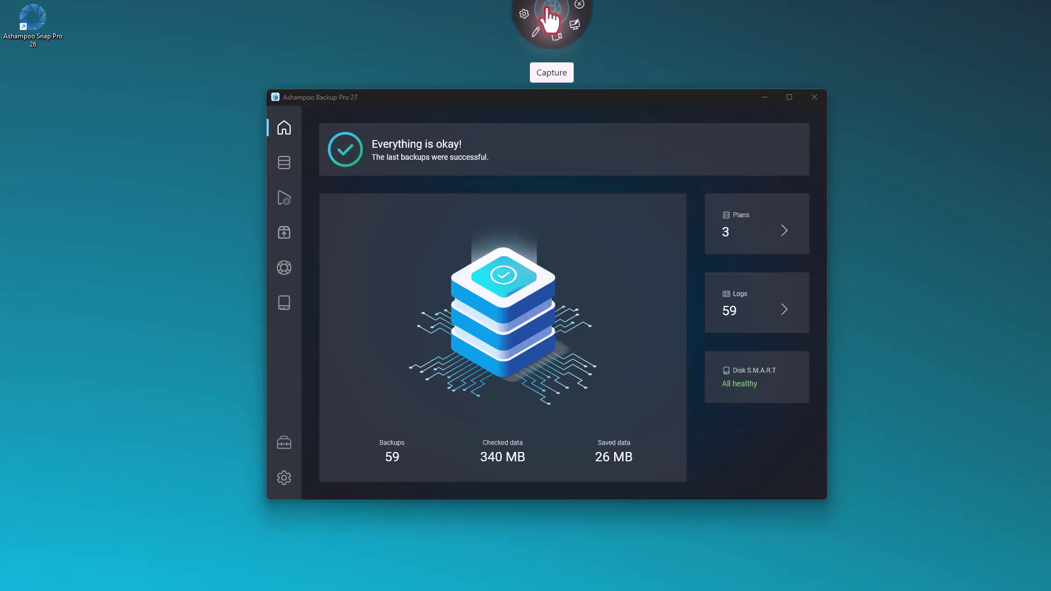
Capture a rectangular region enclosing the whole Ashampoo Backup Pro 27 window.
{"action": "left_click", "coordinate": [551, 9]}
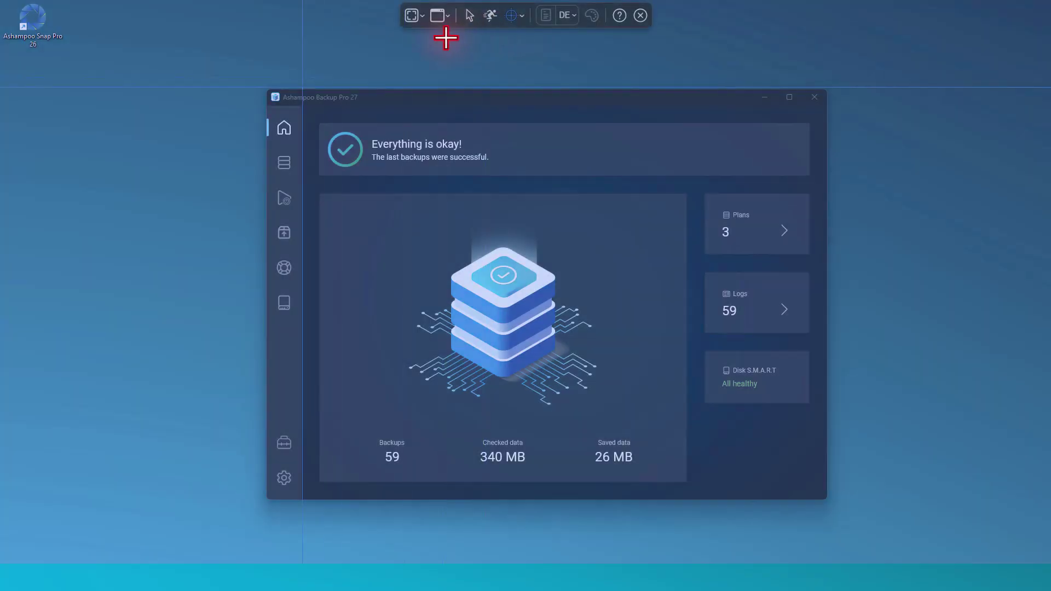
{"action": "left_click_drag", "start_coordinate": [264, 83], "coordinate": [831, 508]}
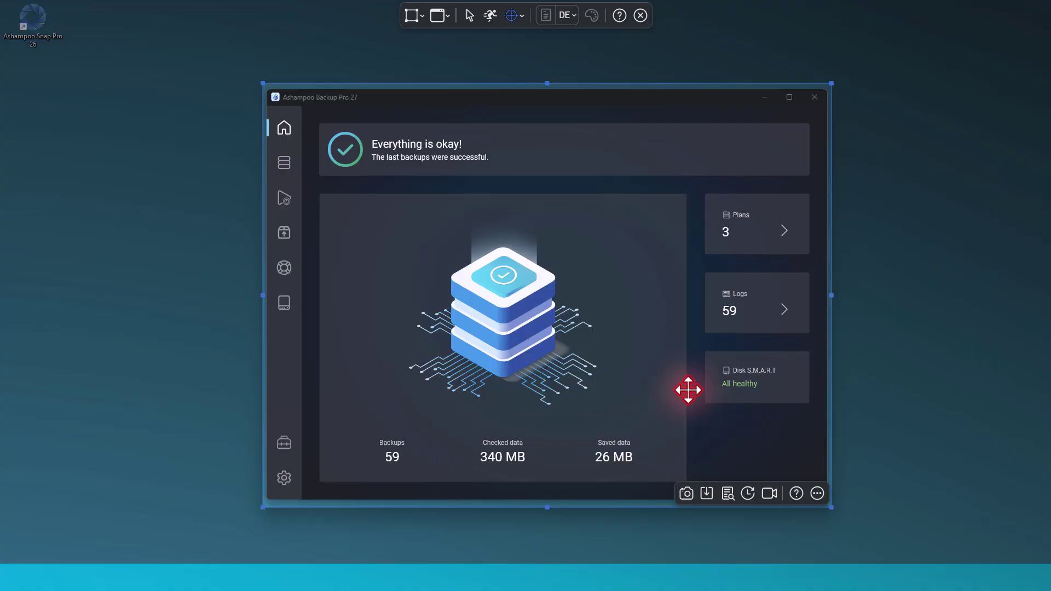
{"action": "double_click", "coordinate": [573, 297]}
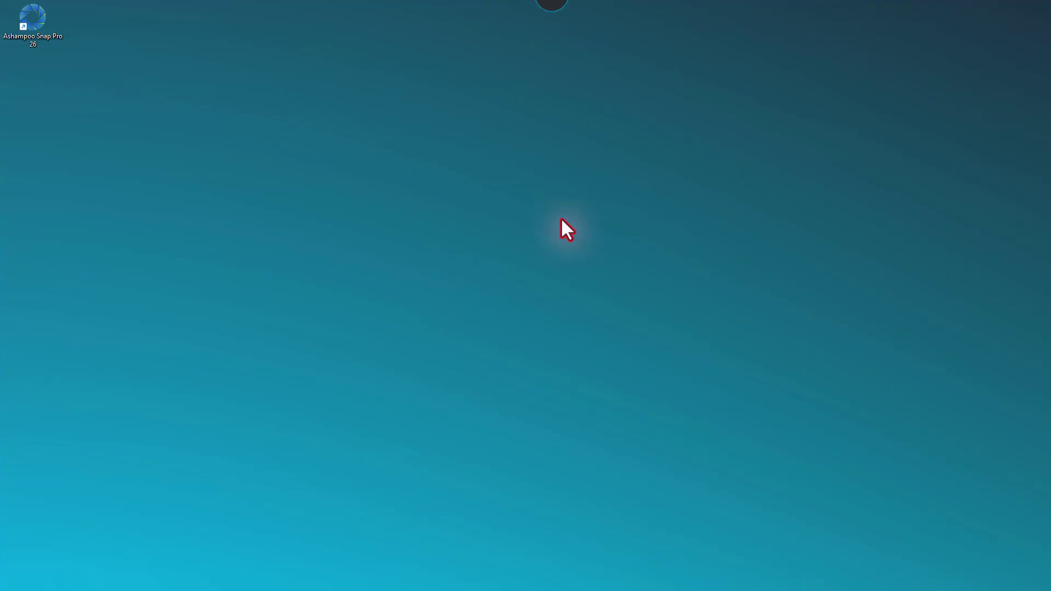
Open the screenshot editor from the desktop capture bar.
{"action": "mouse_move", "coordinate": [540, 34]}
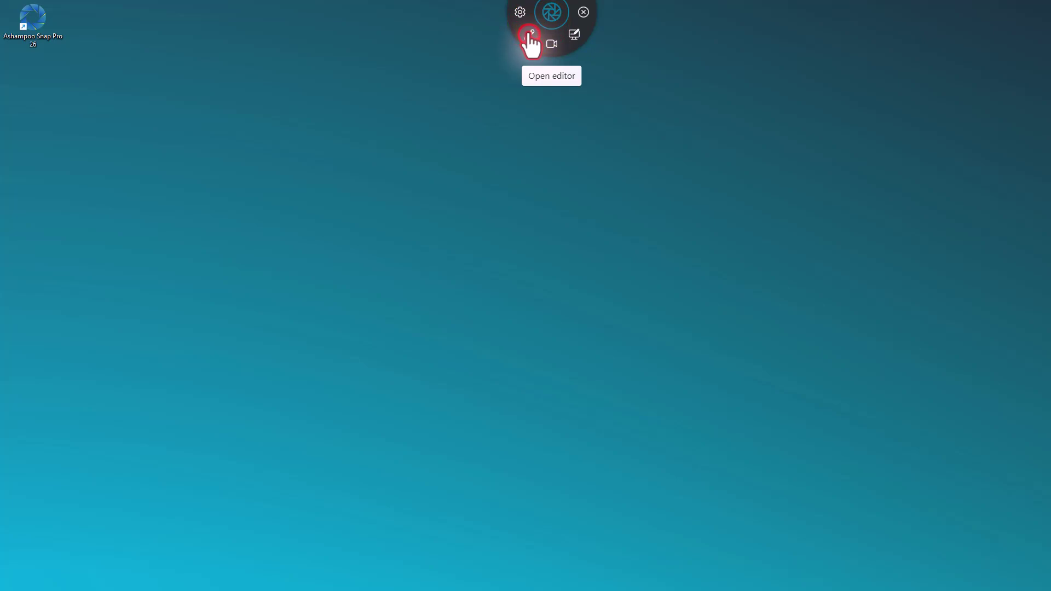
{"action": "left_click", "coordinate": [539, 34]}
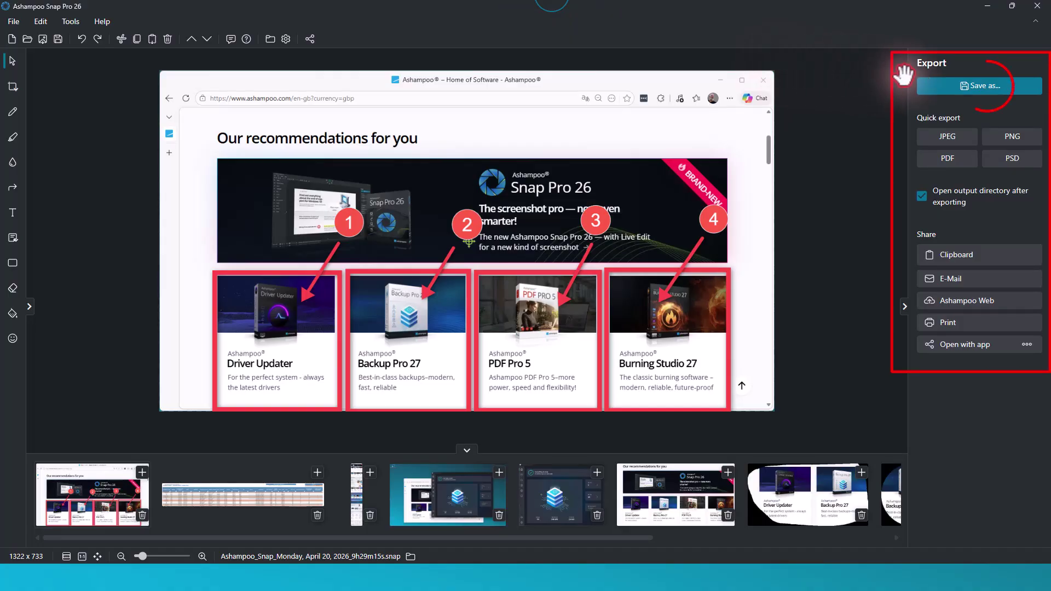
{"action": "left_click", "coordinate": [988, 86]}
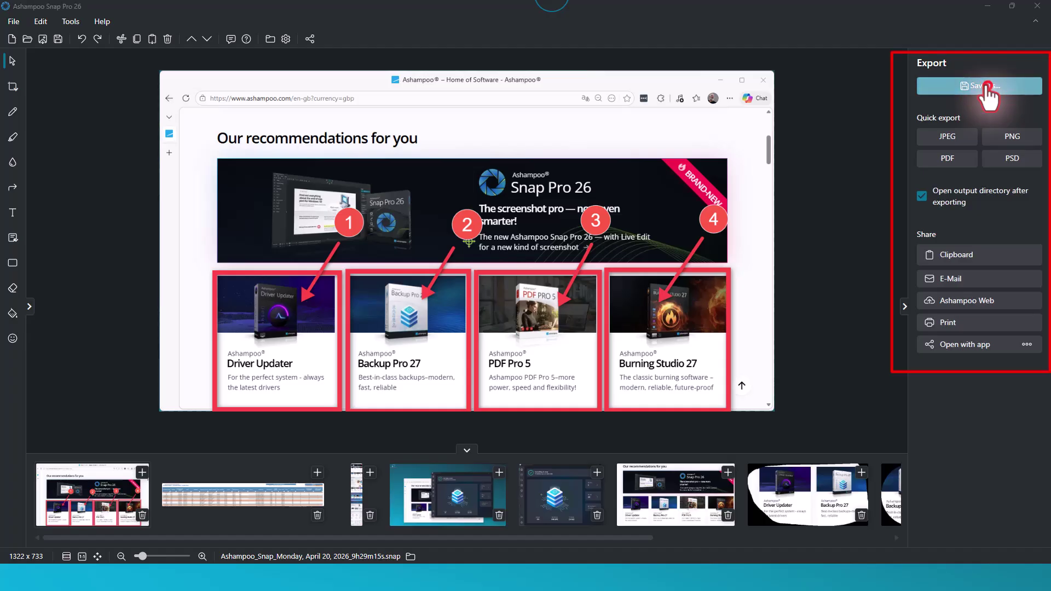
{"action": "left_click", "coordinate": [490, 364]}
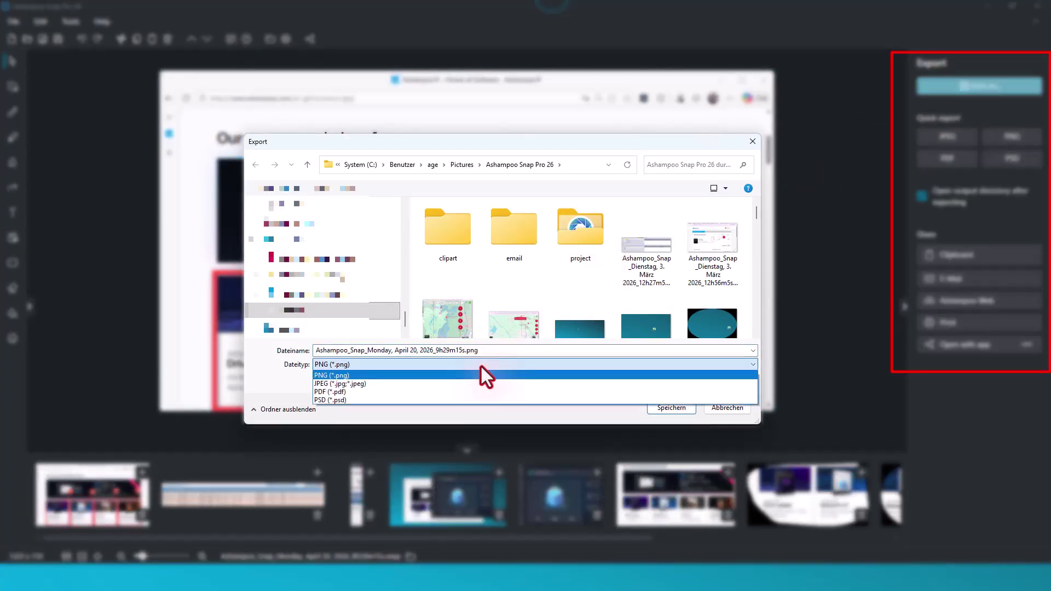
{"action": "left_click", "coordinate": [481, 402]}
{"action": "left_click", "coordinate": [658, 269]}
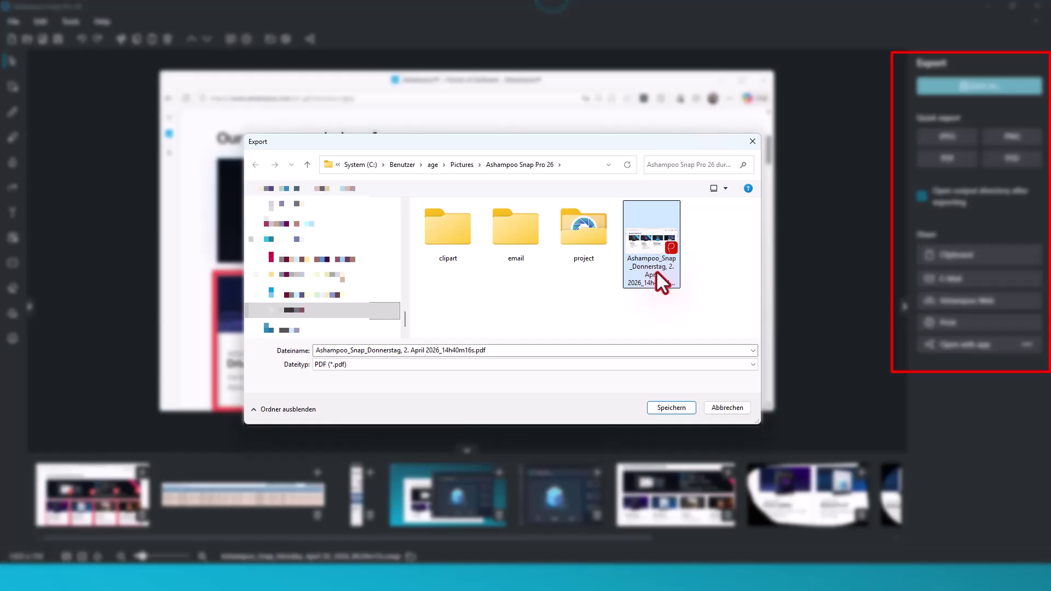
{"action": "left_click", "coordinate": [728, 407]}
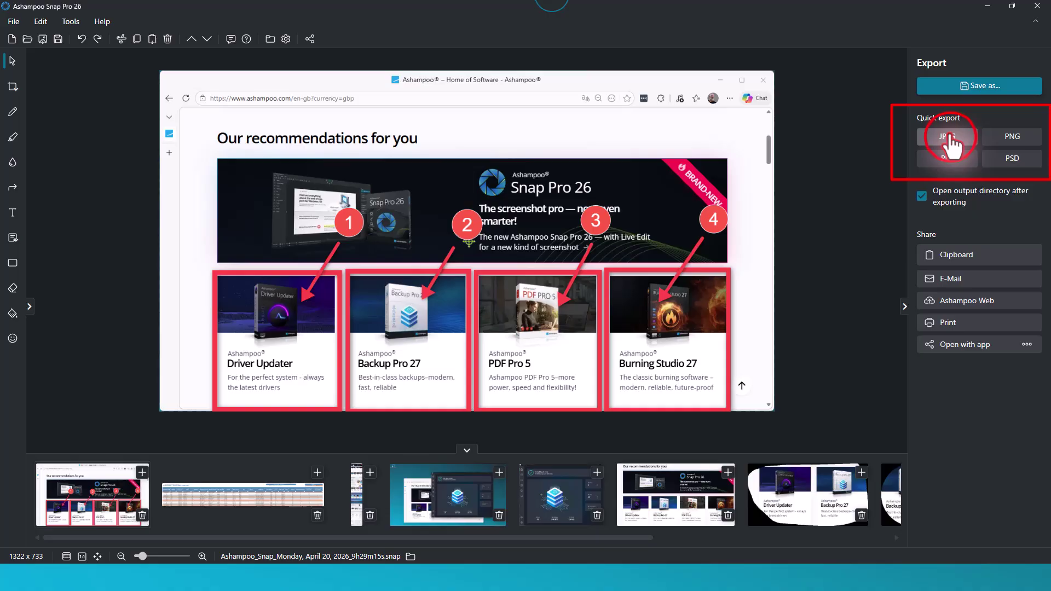
Quick-export the annotated screenshot as JPEG, check the new file in the output folder and minimize the folder window.
{"action": "left_click", "coordinate": [951, 140]}
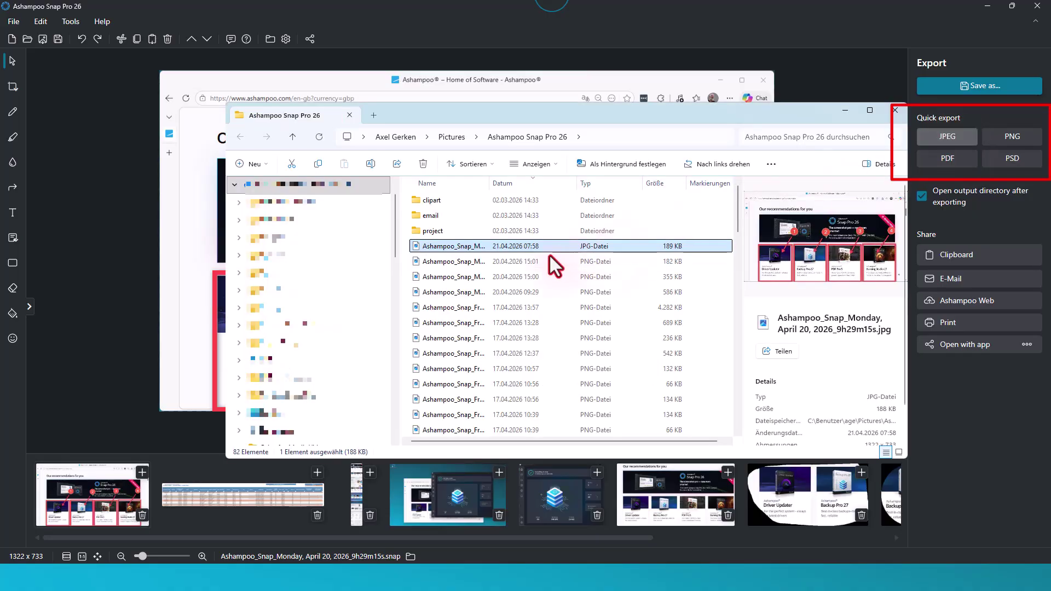
{"action": "left_click", "coordinate": [472, 246]}
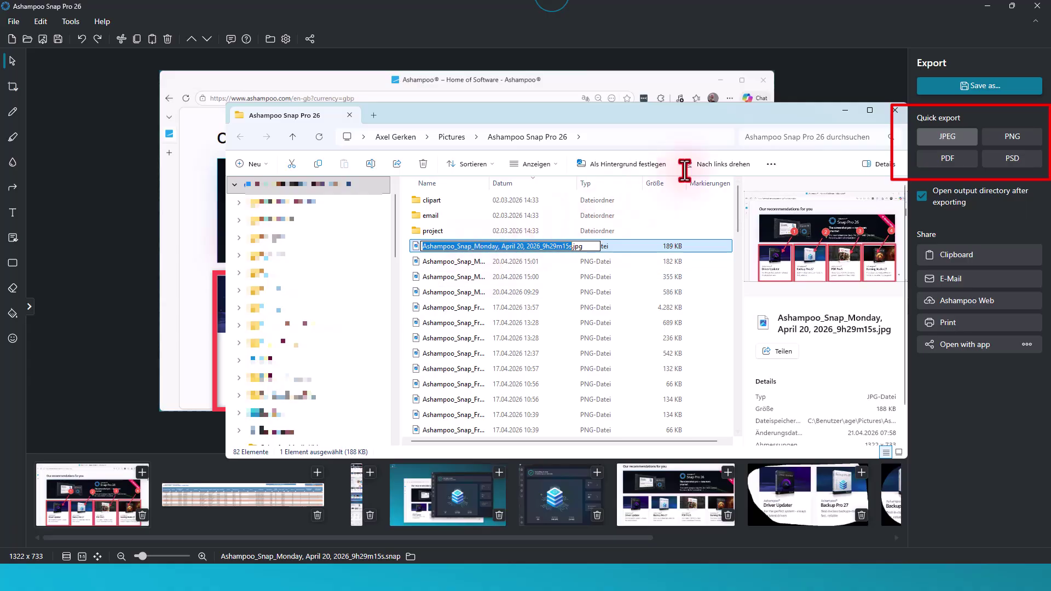
{"action": "left_click", "coordinate": [845, 110]}
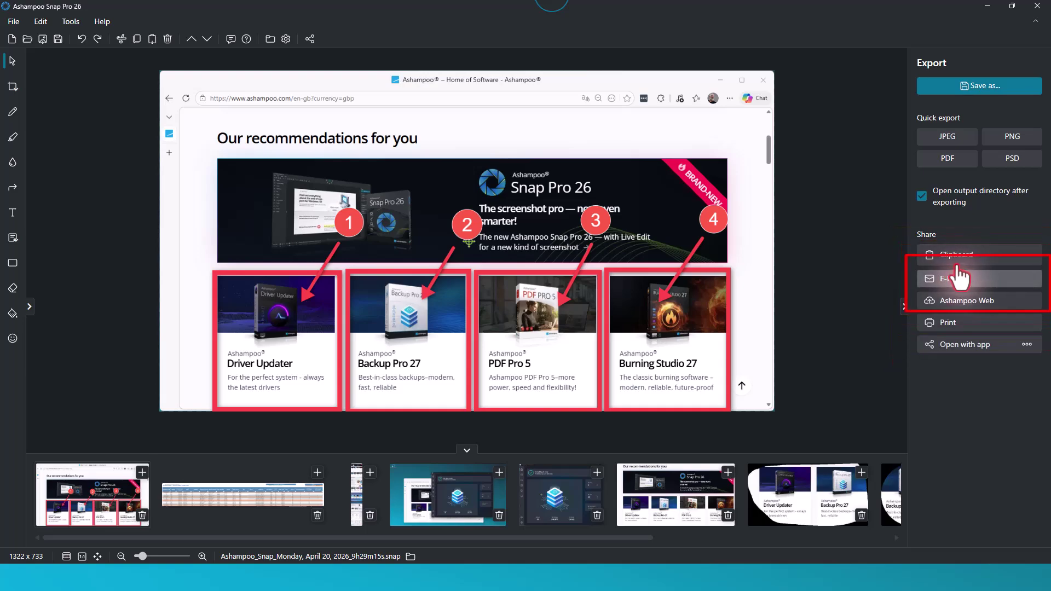
Share the annotated screenshot as an e-mail attachment and close the new message without sending it.
{"action": "left_click", "coordinate": [971, 279]}
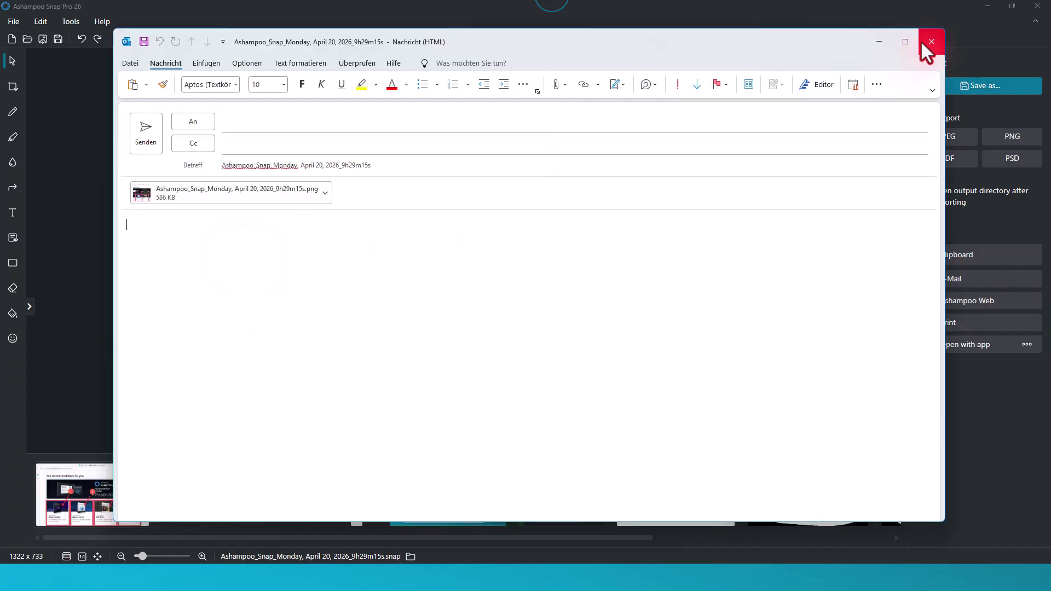
{"action": "left_click", "coordinate": [931, 42]}
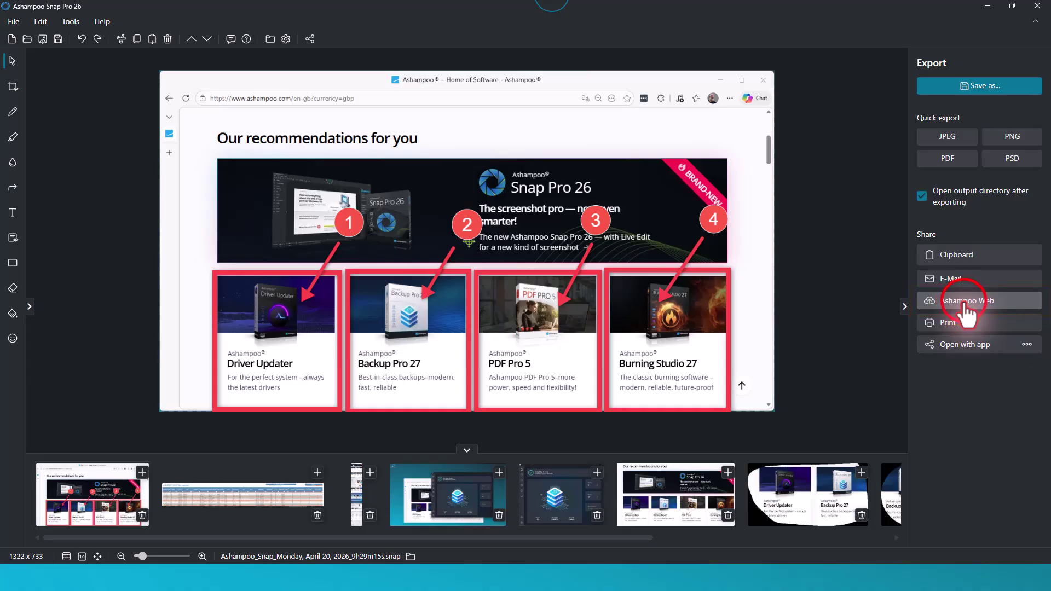
Upload the annotated screenshot to Ashampoo Web and look over its sharing options on the upload page.
{"action": "left_click", "coordinate": [967, 307]}
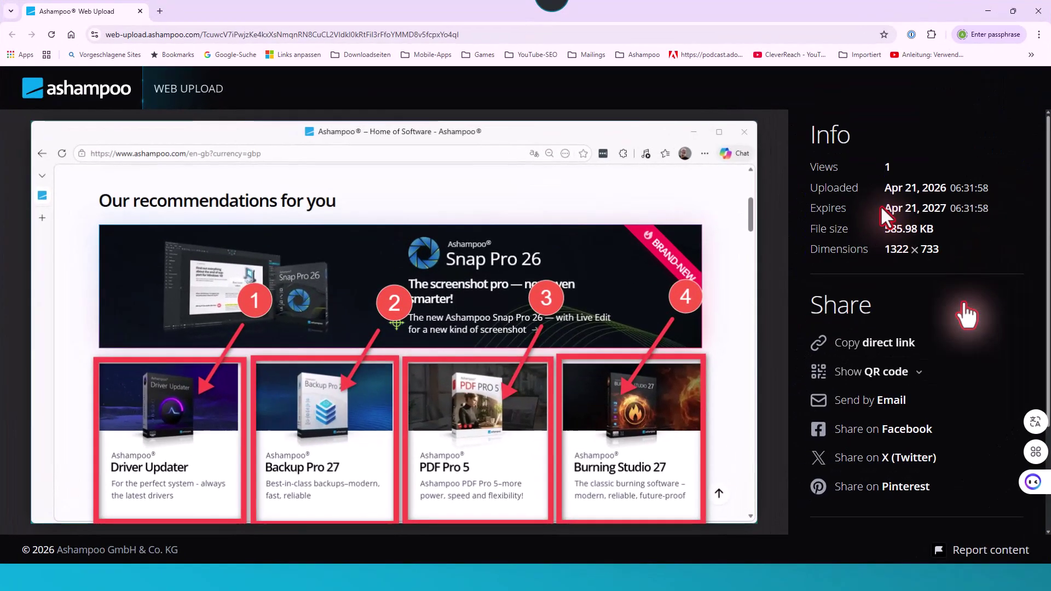
{"action": "scroll", "coordinate": [881, 208], "scroll_direction": "down", "scroll_amount": 3}
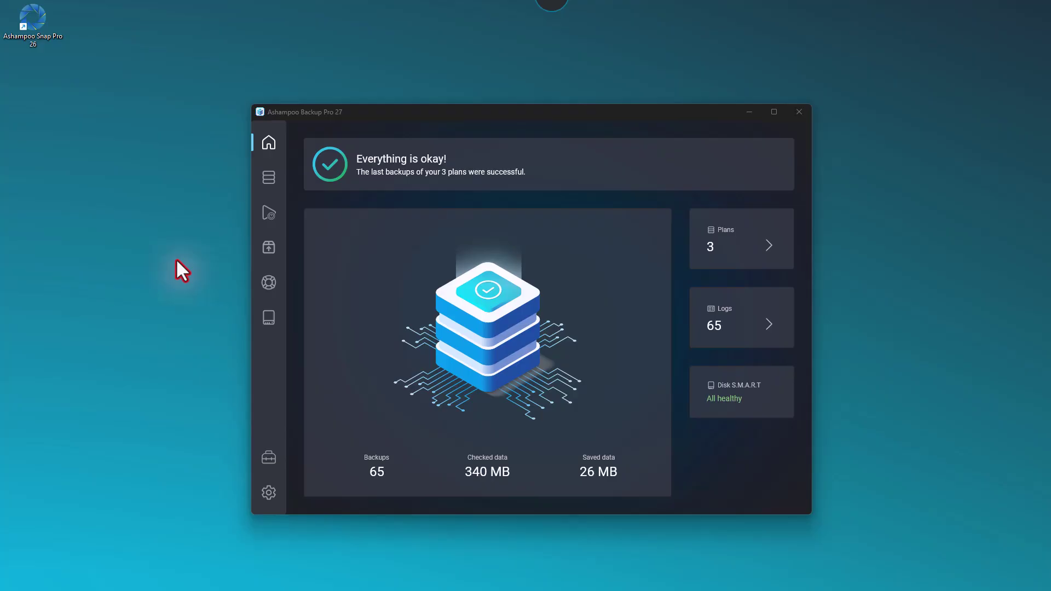
Capture the central dashboard panel of Ashampoo Backup Pro 27 as a rectangular region about 689 × 526 px, and capture the active window.
{"action": "key", "text": "ctrl+alt+n"}
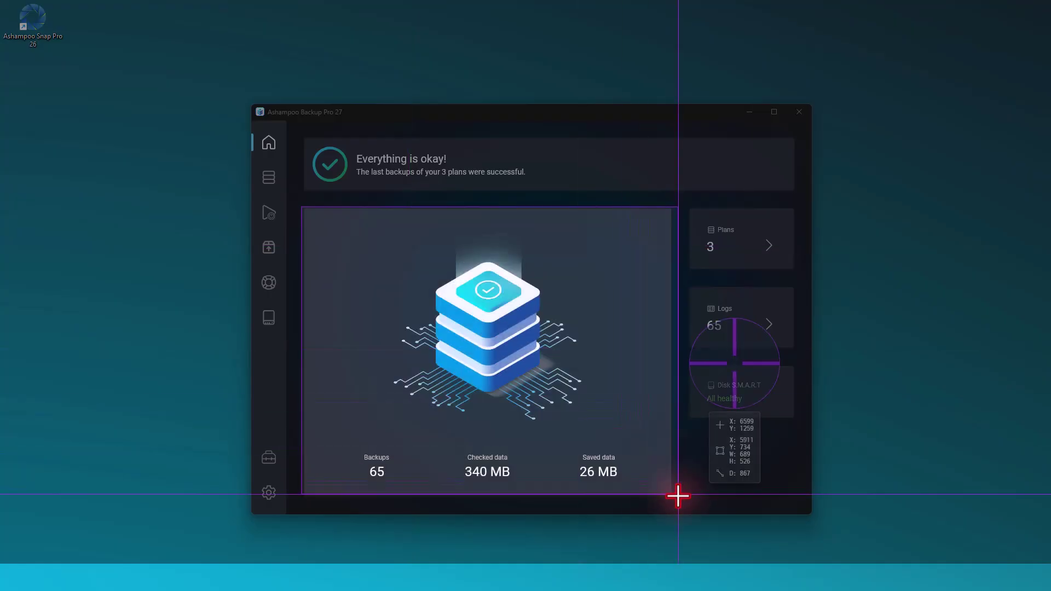
{"action": "left_click", "coordinate": [674, 499]}
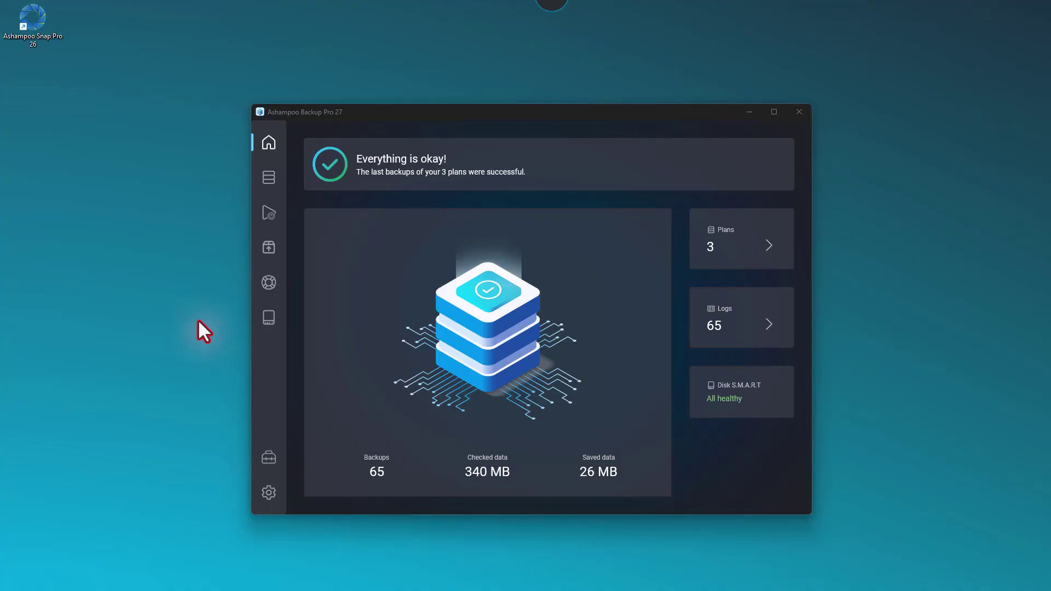
{"action": "key", "text": "ctrl+super+shift+w"}
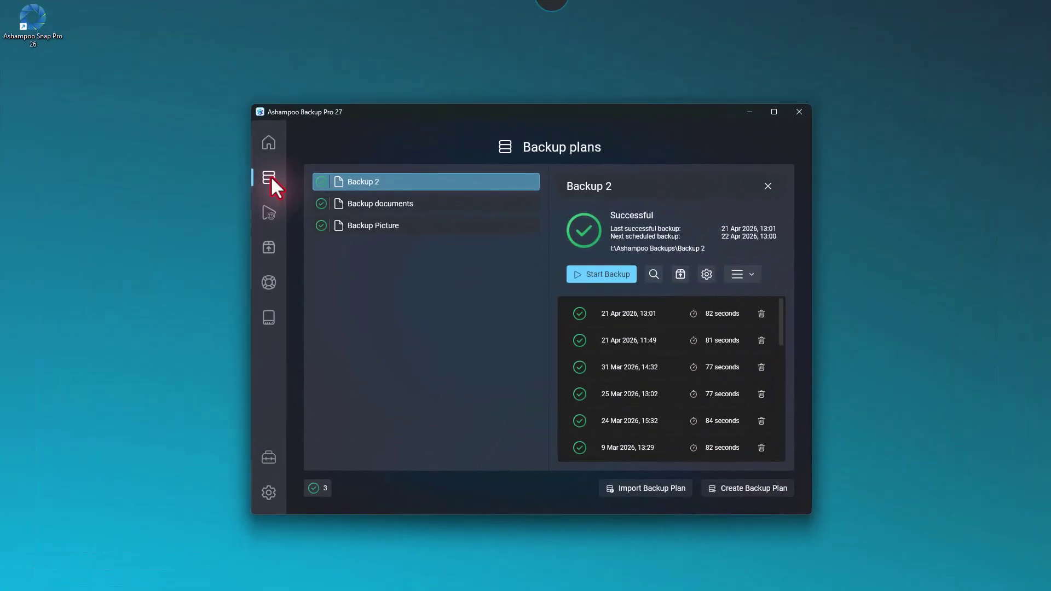
Repeat the last screenshot on the Backup plans page and on the KI-Videos file selection, and minimize the editor.
{"action": "key", "text": "ctrl+super+shift+r"}
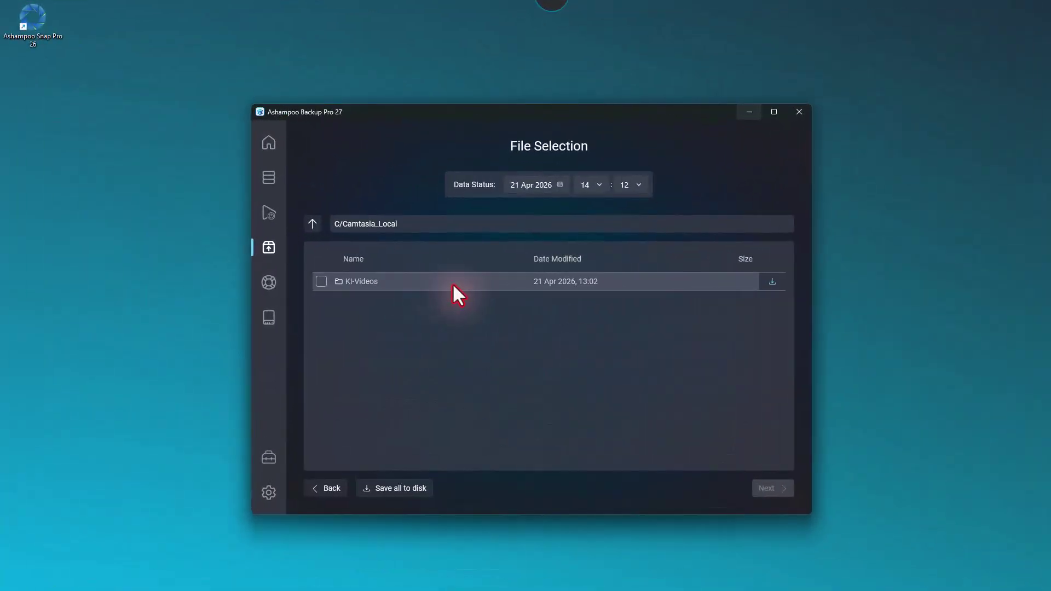
{"action": "left_click", "coordinate": [452, 283]}
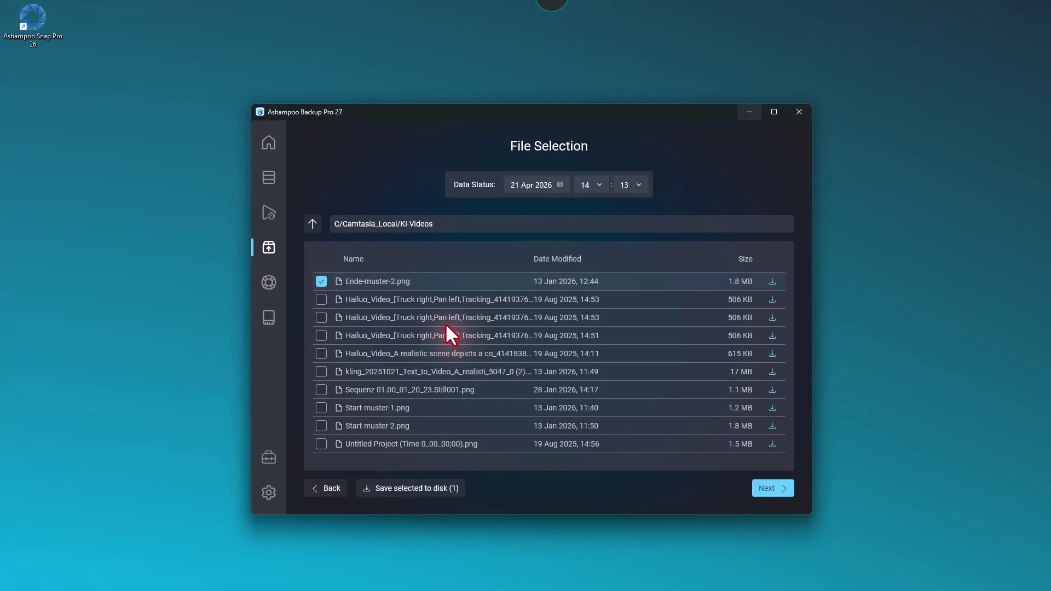
{"action": "key", "text": "ctrl+super+shift+r"}
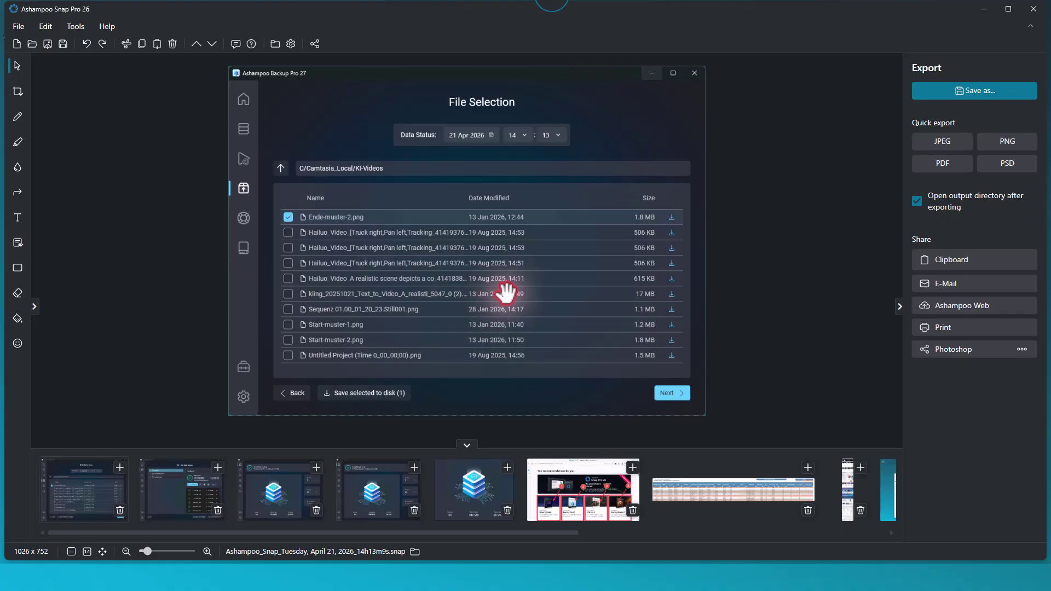
{"action": "left_click", "coordinate": [984, 9]}
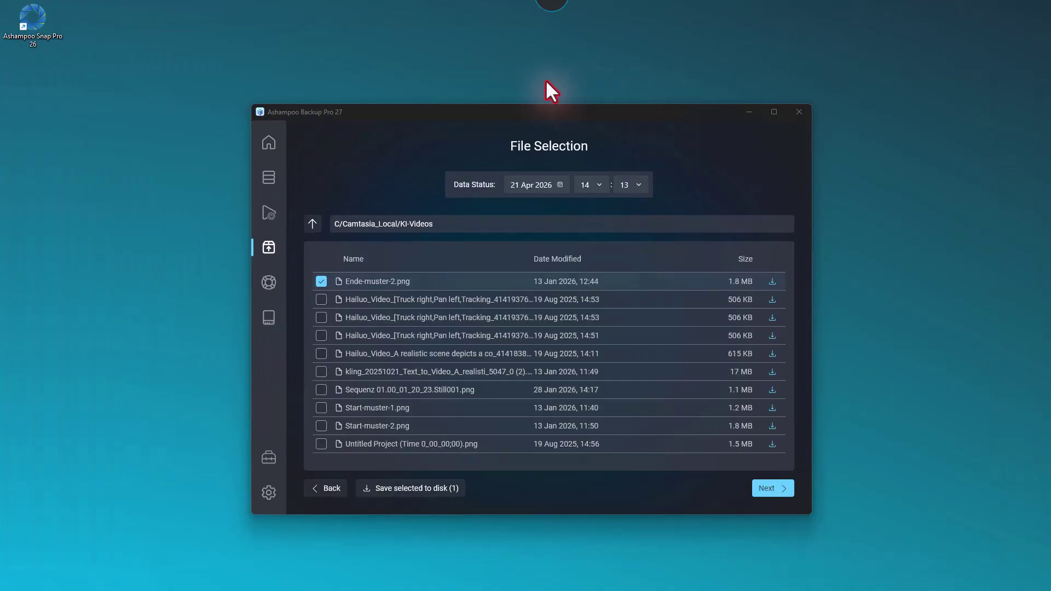
Review the hotkeys assigned to the capture modes and the editor in the Ashampoo Snap settings.
{"action": "mouse_move", "coordinate": [553, 16]}
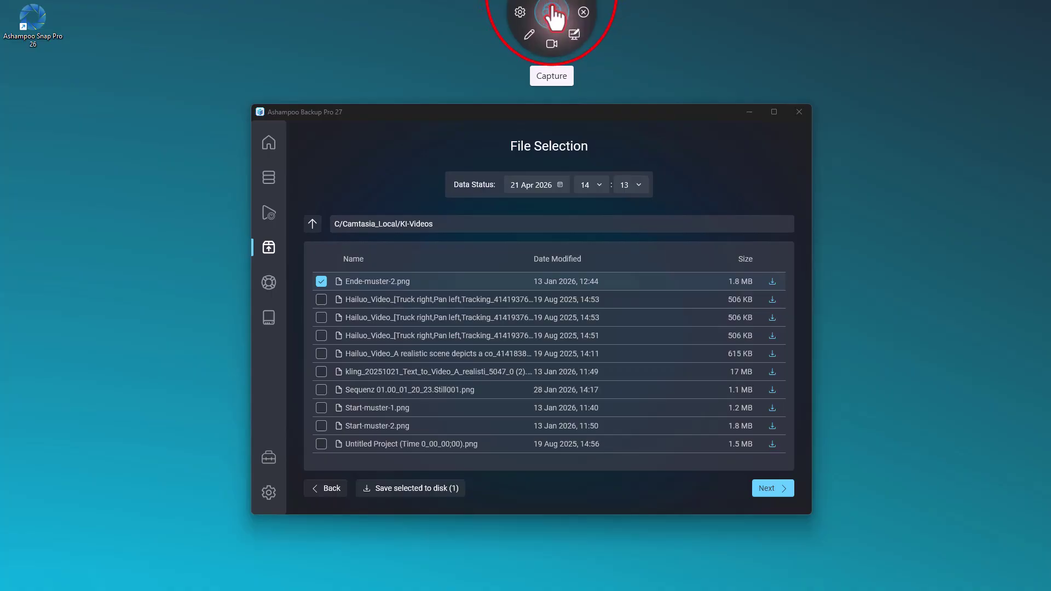
{"action": "left_click", "coordinate": [521, 13]}
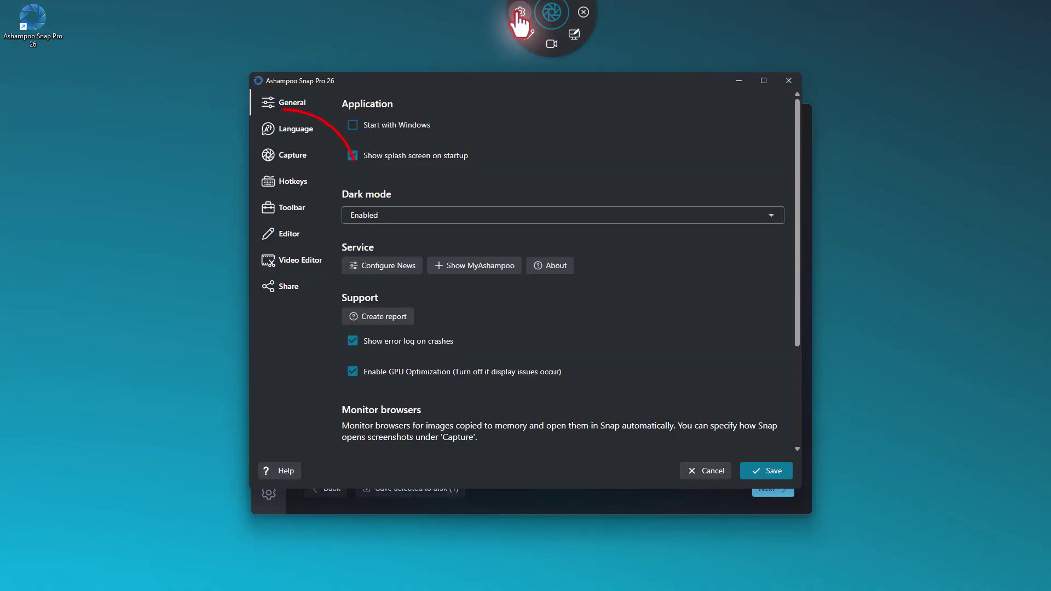
{"action": "left_click", "coordinate": [282, 181]}
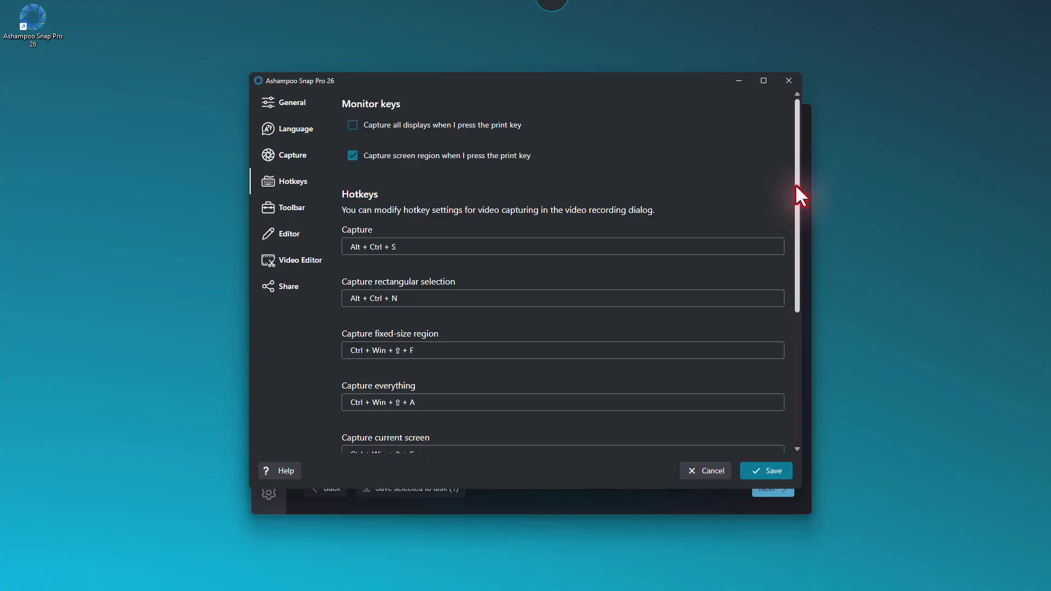
{"action": "left_click_drag", "start_coordinate": [795, 184], "coordinate": [799, 337]}
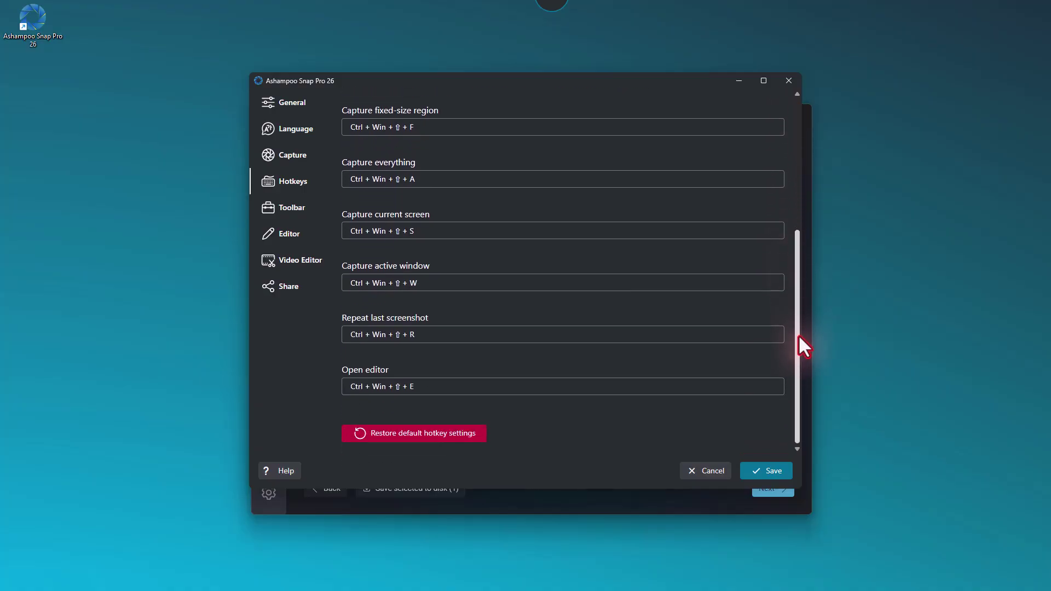
{"action": "left_click_drag", "start_coordinate": [802, 379], "coordinate": [795, 188]}
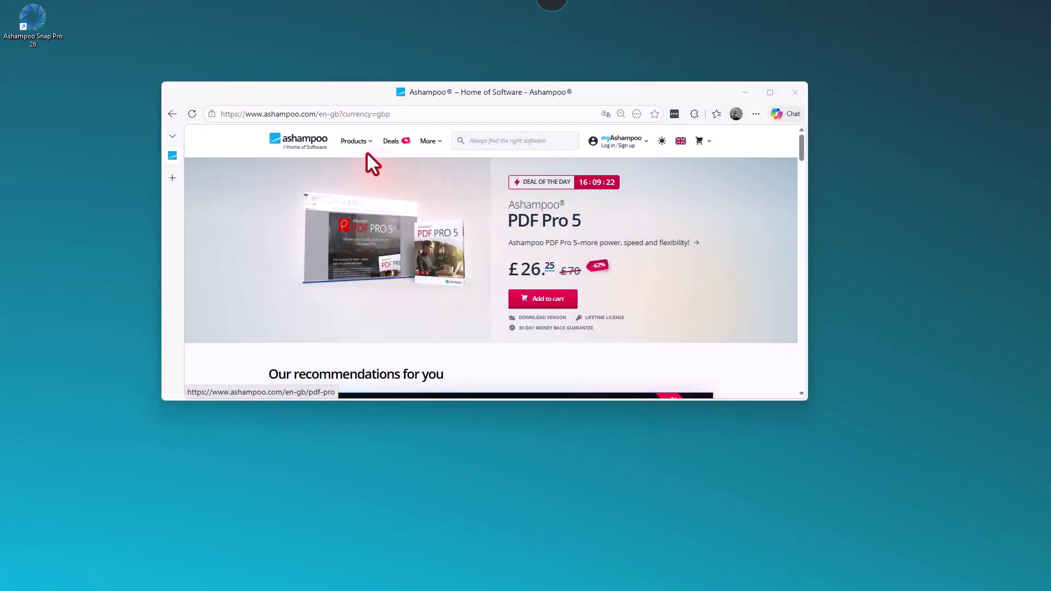
Select a region about 1189 × 590 px enclosing the browser window and start a timer-based capture after 4 seconds.
{"action": "mouse_move", "coordinate": [366, 152]}
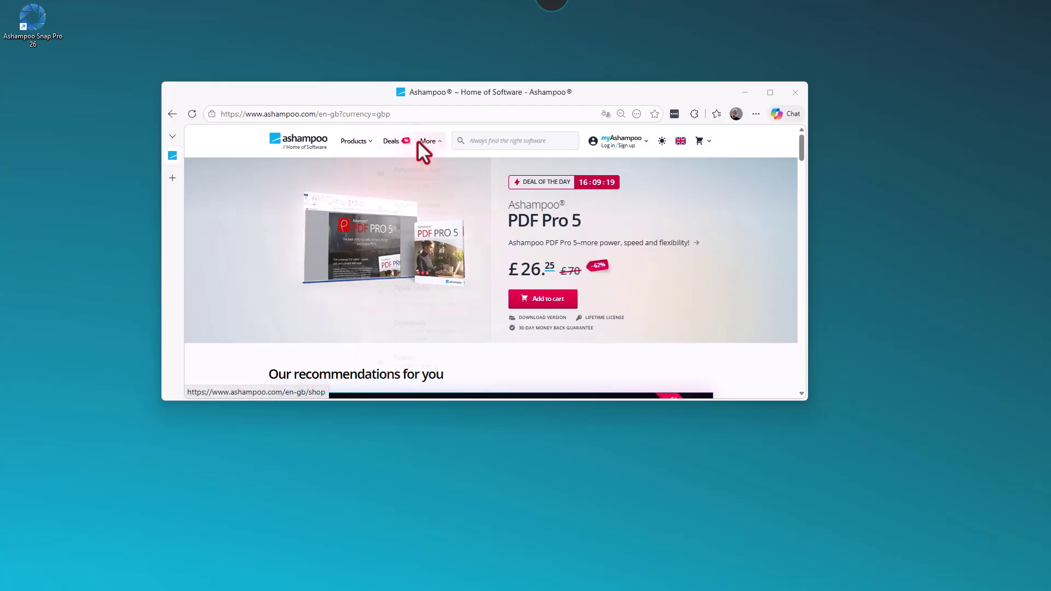
{"action": "mouse_move", "coordinate": [418, 140]}
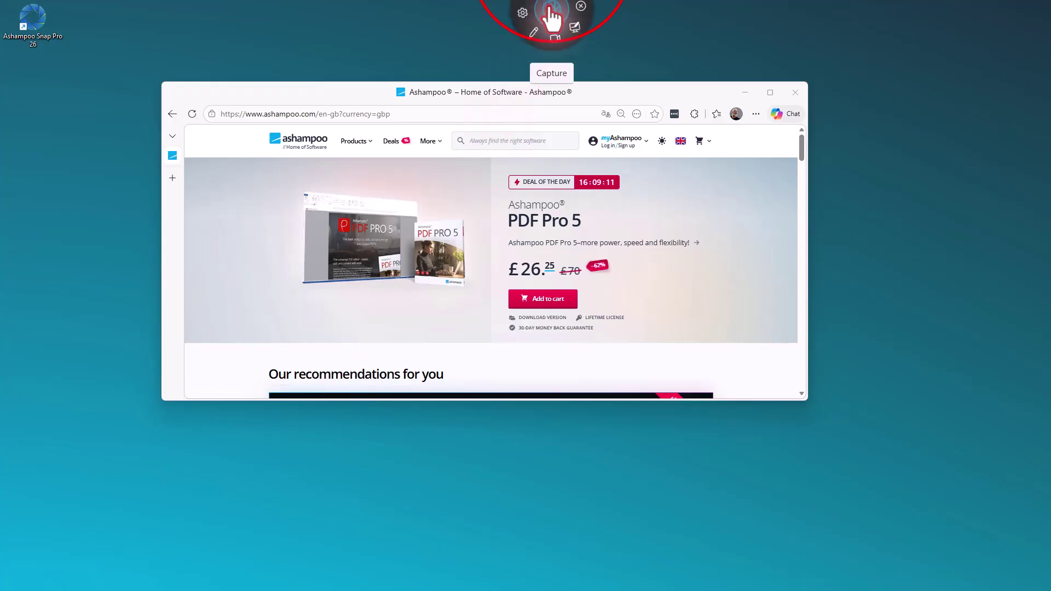
{"action": "left_click", "coordinate": [551, 18]}
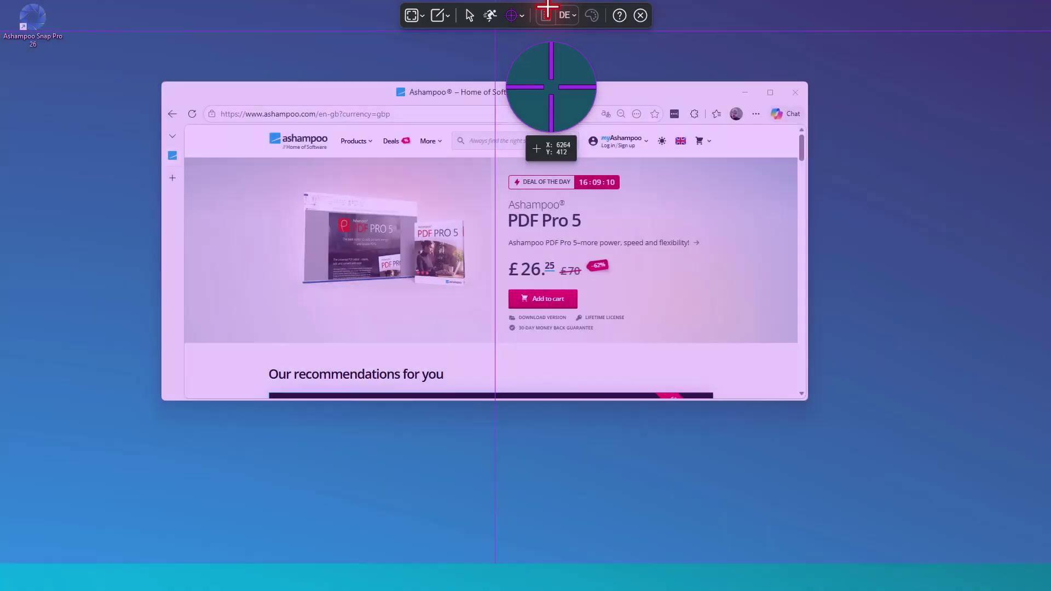
{"action": "left_click_drag", "start_coordinate": [160, 81], "coordinate": [807, 401]}
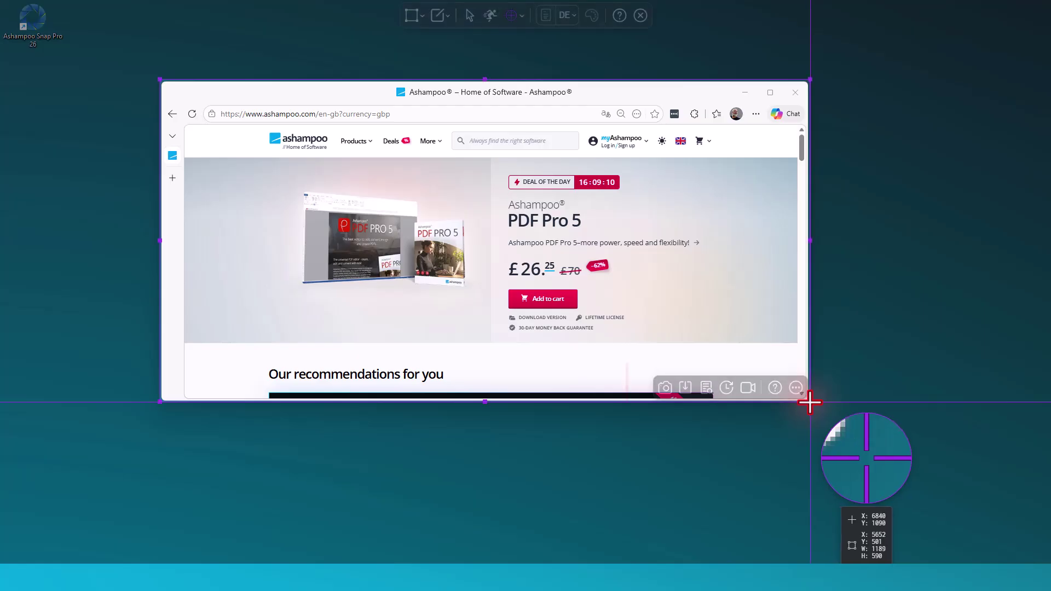
{"action": "left_click", "coordinate": [727, 388]}
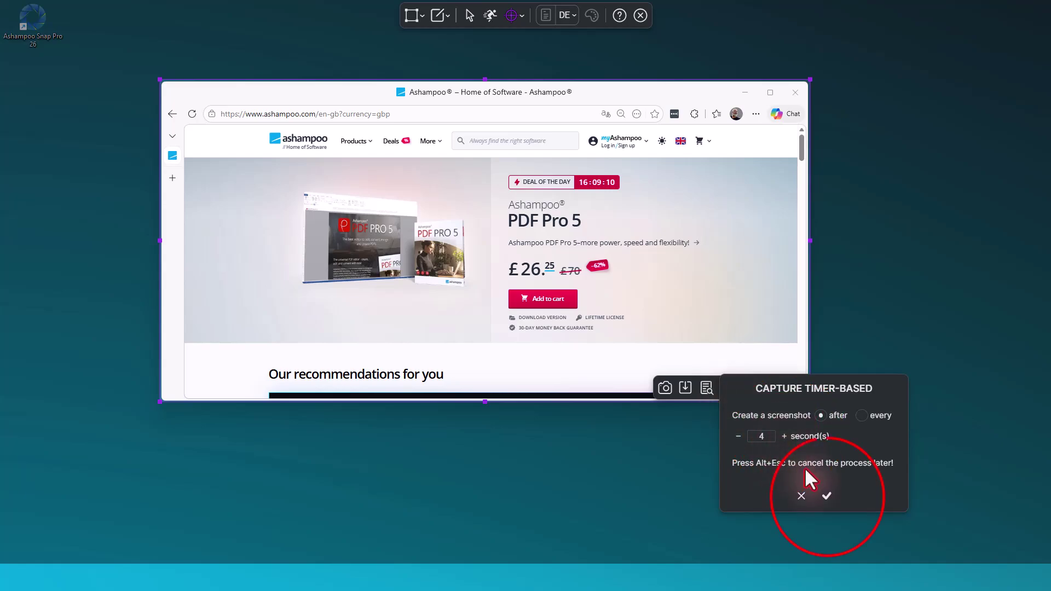
{"action": "left_click", "coordinate": [827, 496]}
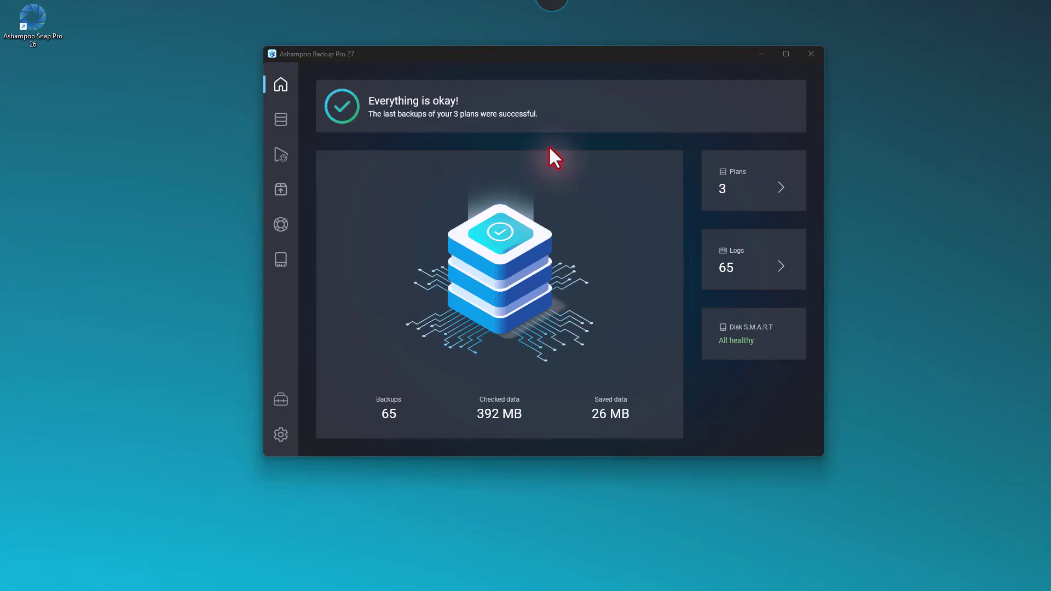
Start a video recording of a region about 1140 × 825 px enclosing the Ashampoo Backup Pro 27 window.
{"action": "mouse_move", "coordinate": [550, 25]}
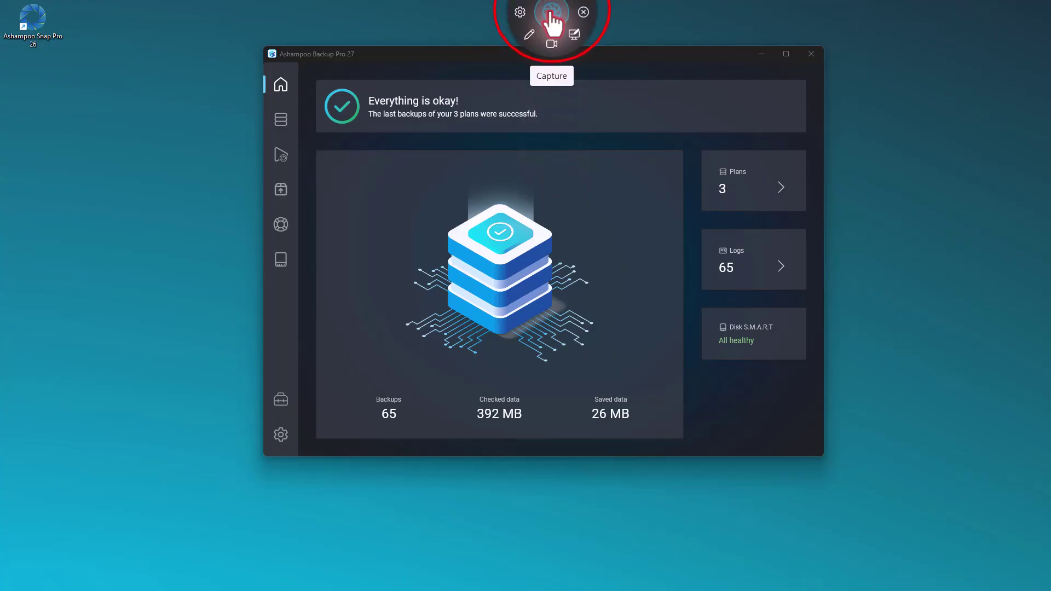
{"action": "left_click", "coordinate": [549, 46]}
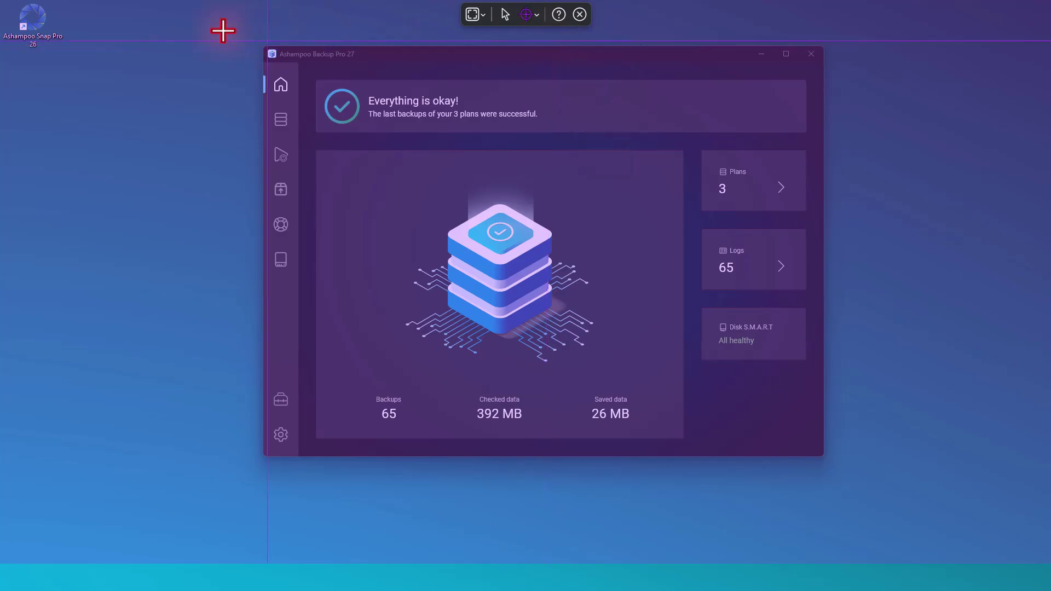
{"action": "left_click_drag", "start_coordinate": [222, 30], "coordinate": [848, 481]}
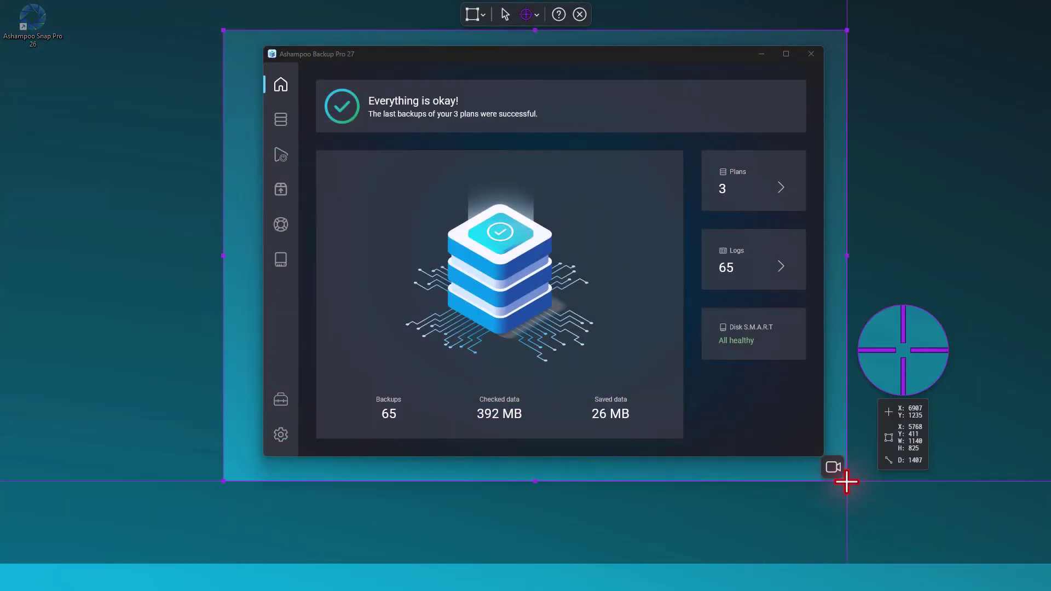
{"action": "left_click", "coordinate": [577, 300]}
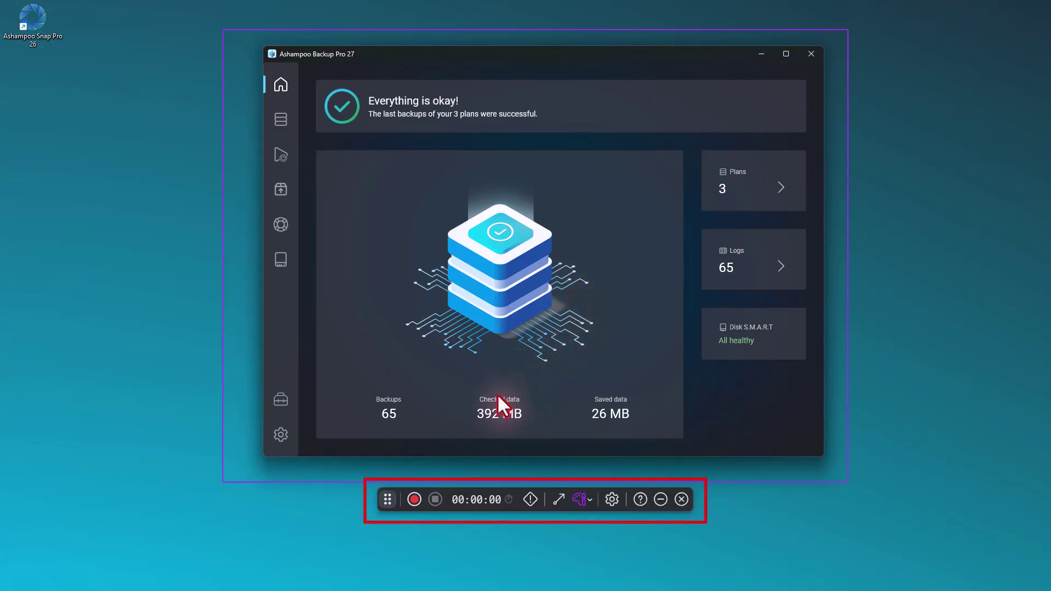
{"action": "left_click", "coordinate": [414, 499]}
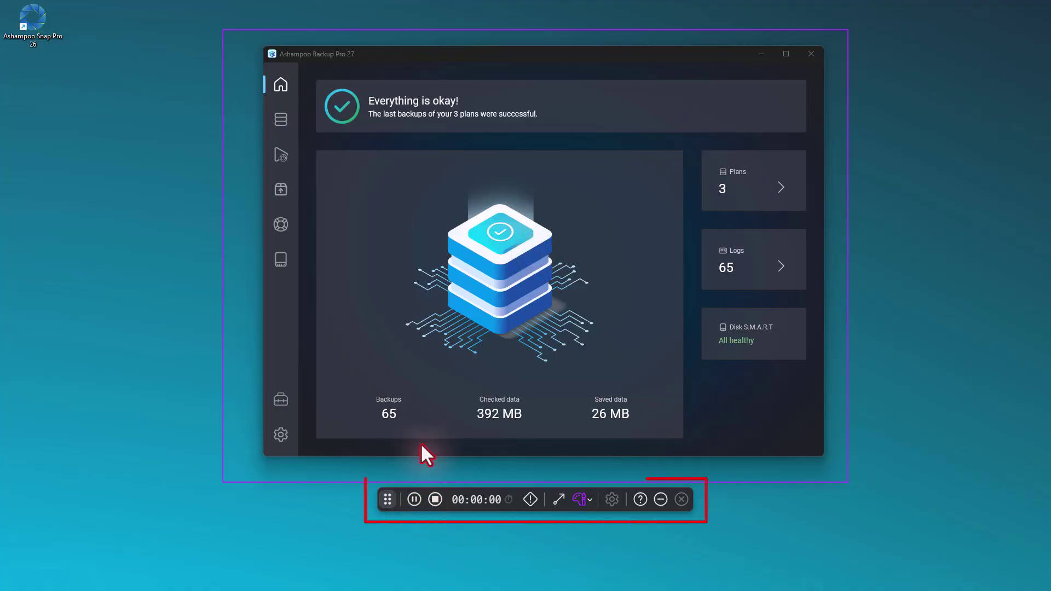
Record browsing the backup plans, the restorable files in C/Camtasia_Local/KI-Videos and the home page, and stop the recording.
{"action": "left_click", "coordinate": [282, 120]}
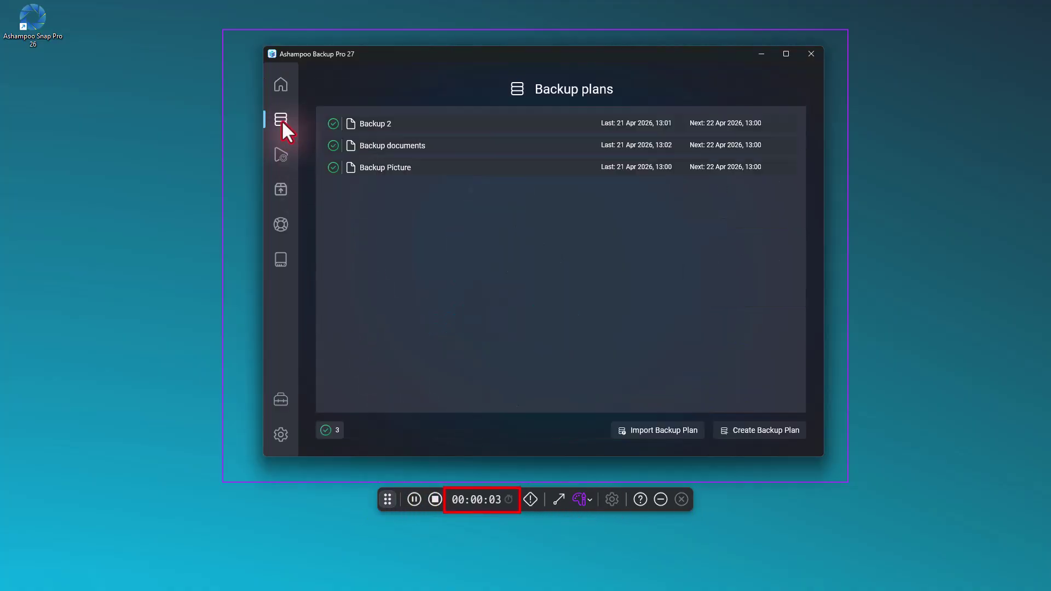
{"action": "left_click", "coordinate": [280, 188]}
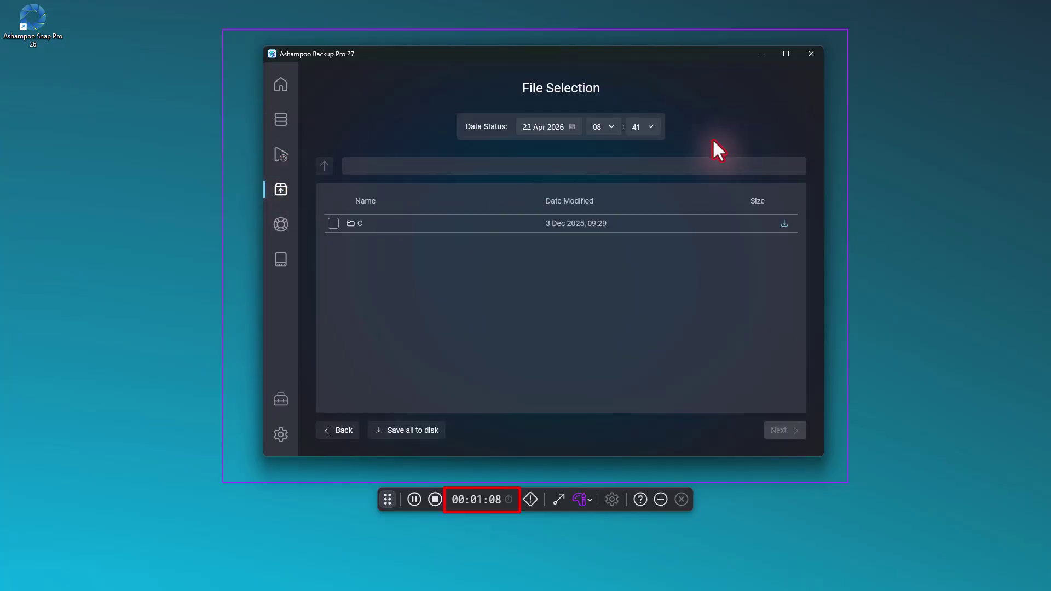
{"action": "double_click", "coordinate": [556, 219]}
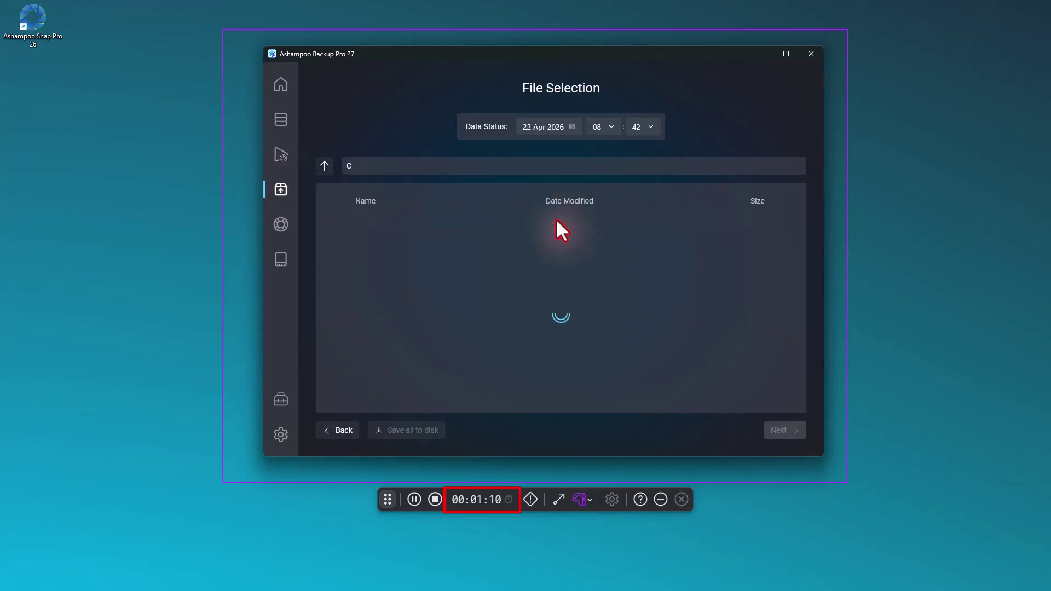
{"action": "double_click", "coordinate": [546, 223]}
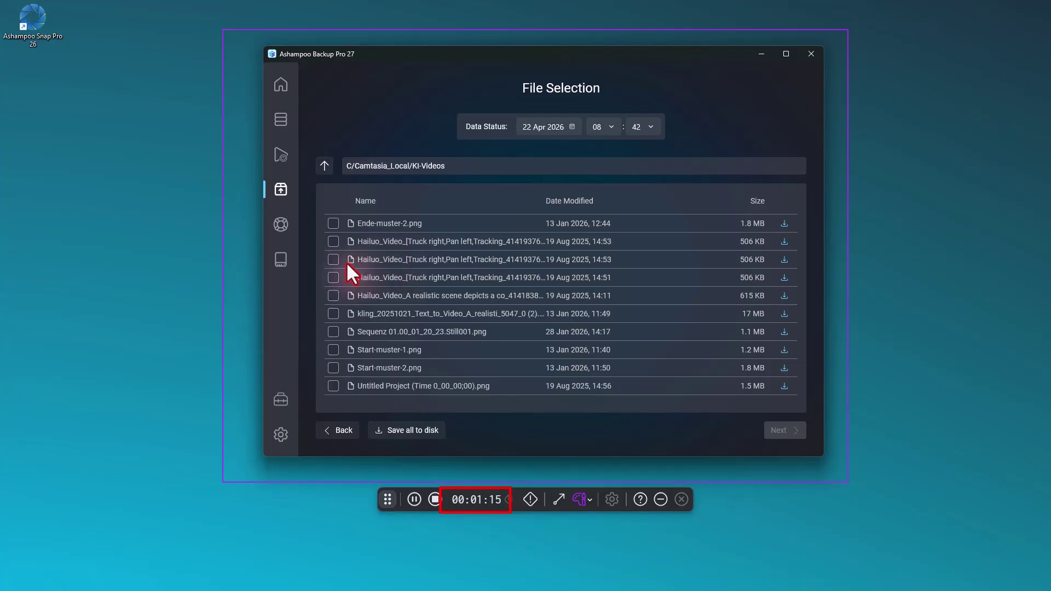
{"action": "left_click", "coordinate": [281, 89]}
{"action": "left_click", "coordinate": [738, 186]}
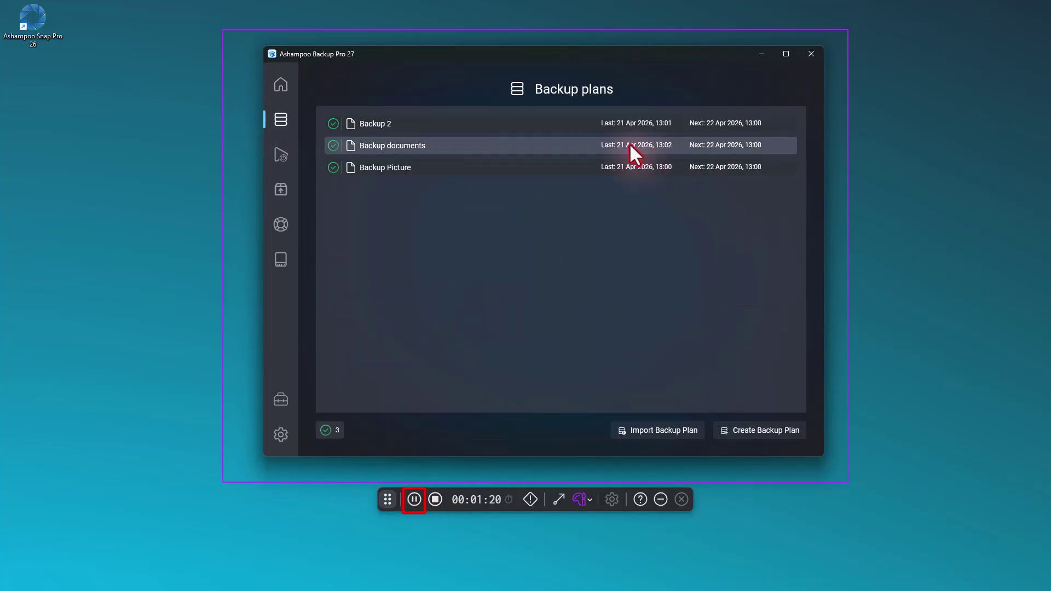
{"action": "left_click", "coordinate": [281, 84]}
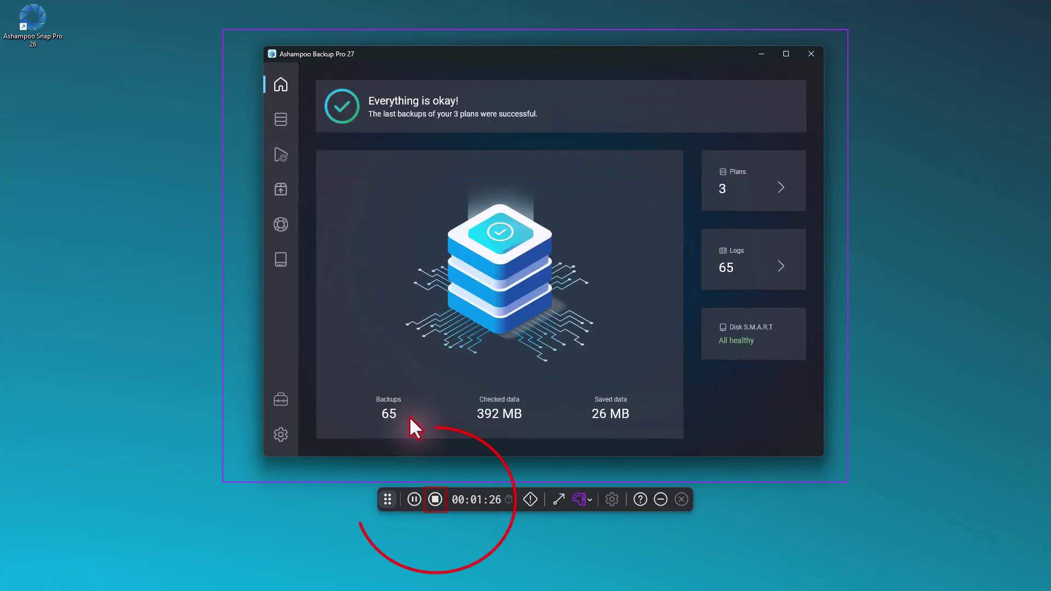
{"action": "left_click", "coordinate": [435, 499]}
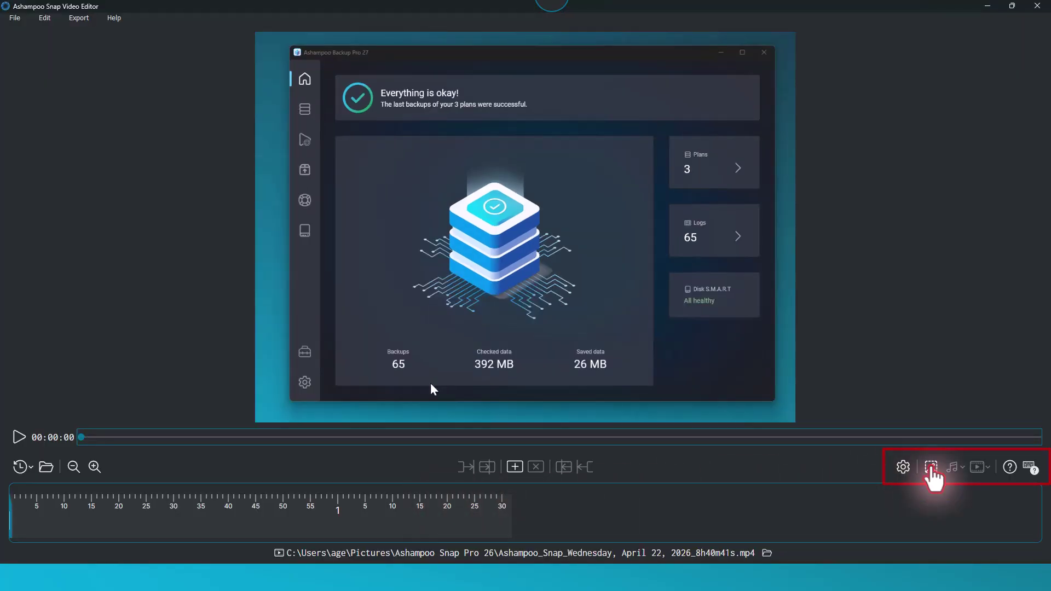
Mark a region covering about the first 6 seconds of the recorded video.
{"action": "left_click", "coordinate": [931, 467]}
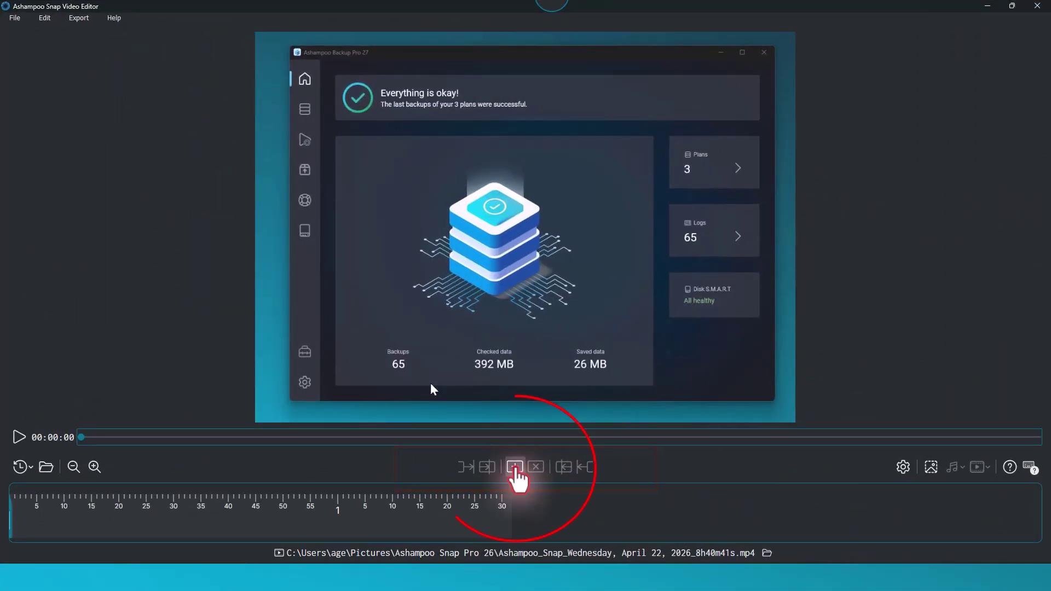
{"action": "left_click", "coordinate": [515, 467]}
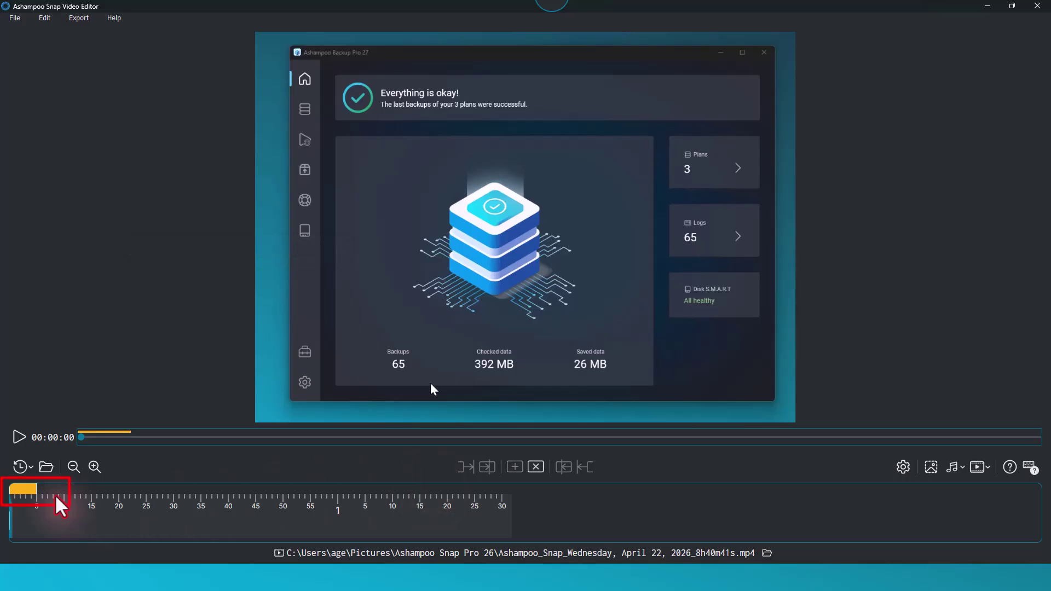
{"action": "left_click_drag", "start_coordinate": [36, 490], "coordinate": [38, 489]}
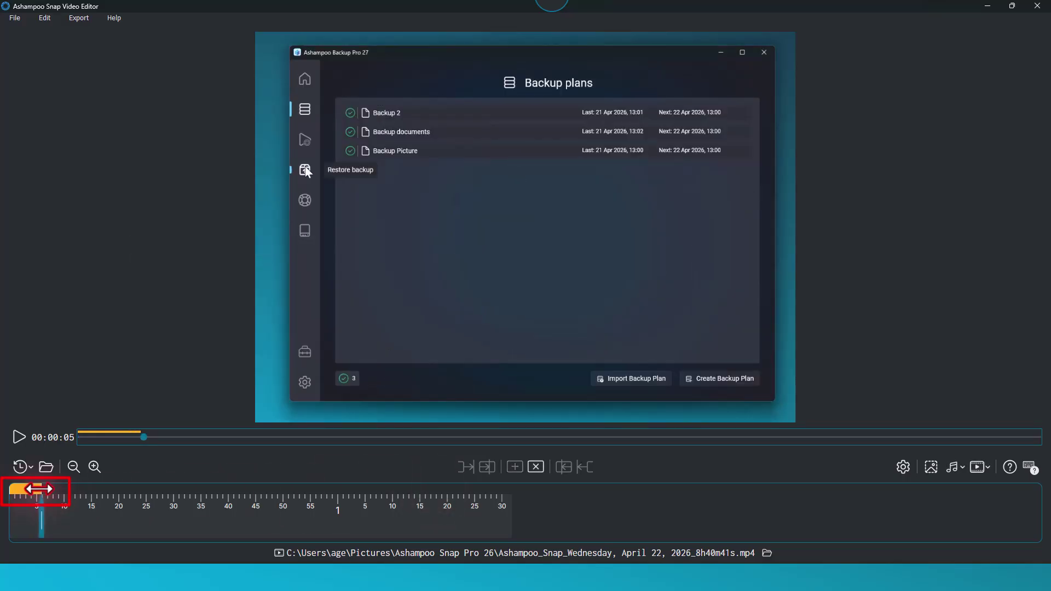
Mark a second region from 00:01:25 to the end of the recording, and cut and export the video.
{"action": "left_click", "coordinate": [475, 490]}
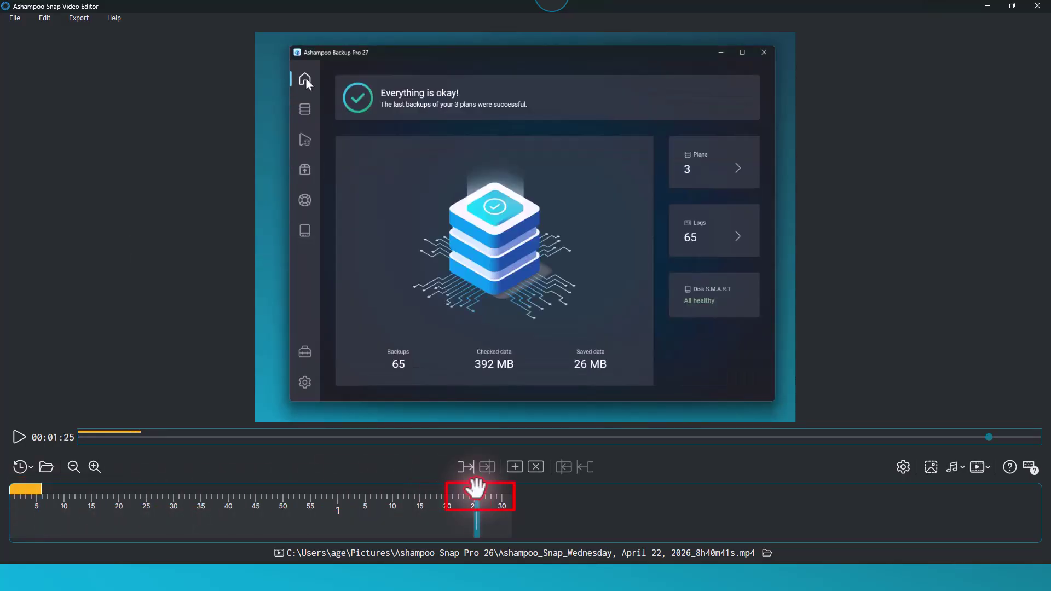
{"action": "left_click", "coordinate": [514, 467]}
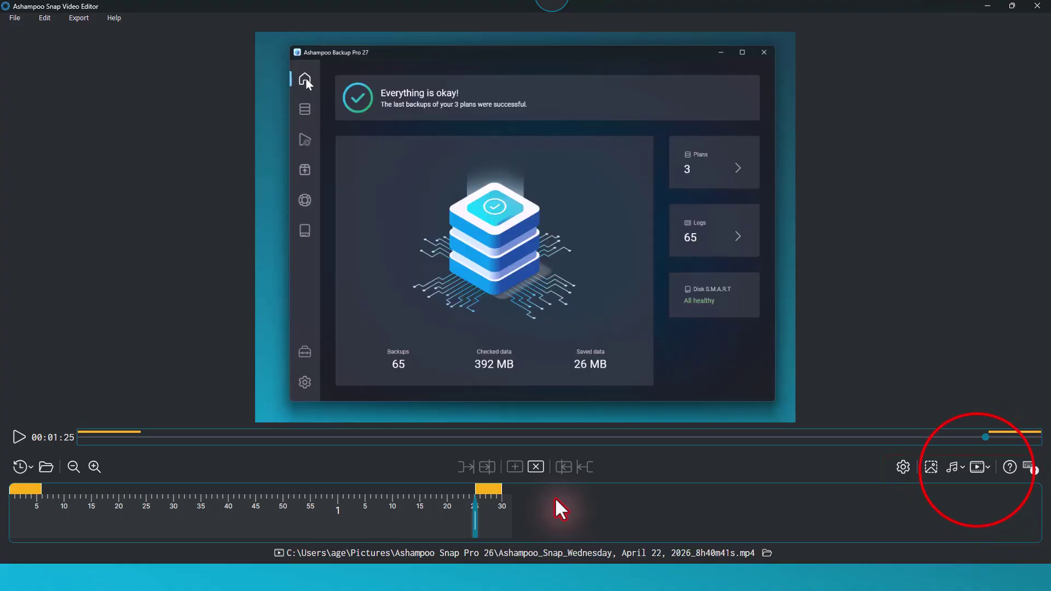
{"action": "left_click", "coordinate": [983, 469]}
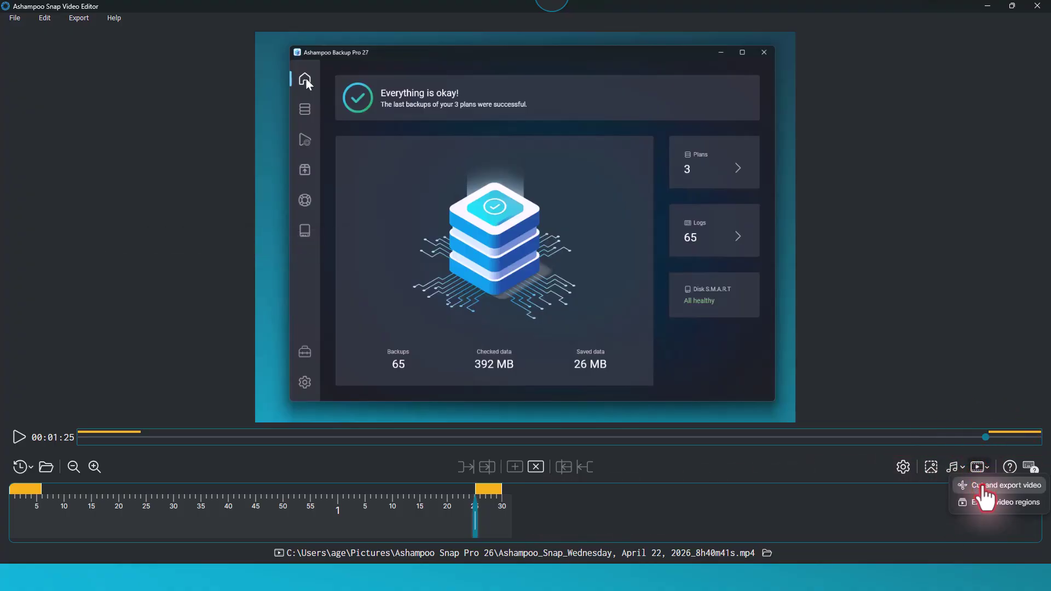
{"action": "left_click", "coordinate": [985, 486]}
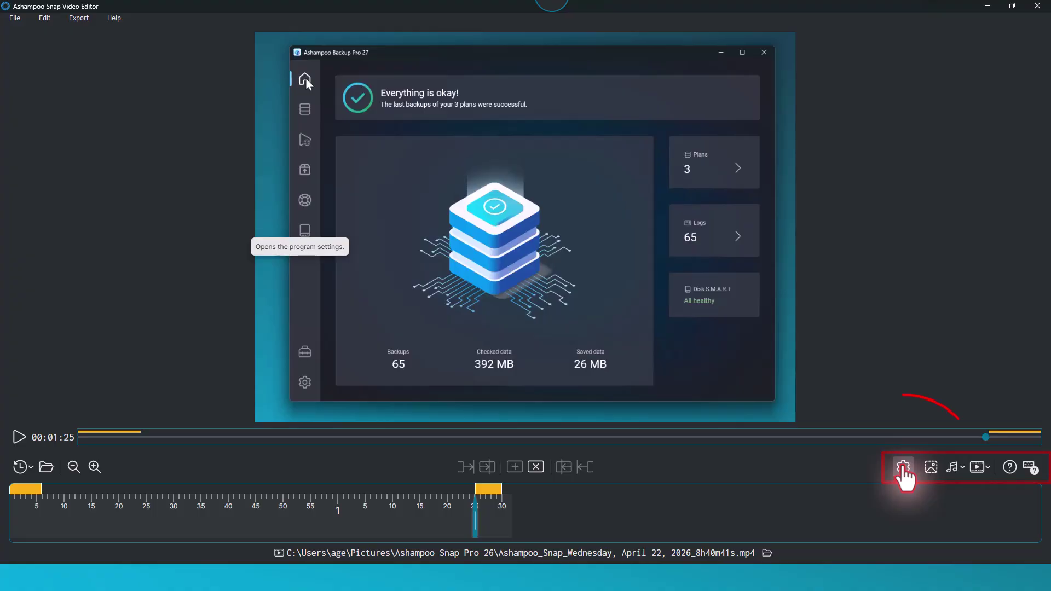
In the Capture settings, set the audio input for video recordings to Mikrofon (Realtek(R) Audio).
{"action": "left_click", "coordinate": [904, 467]}
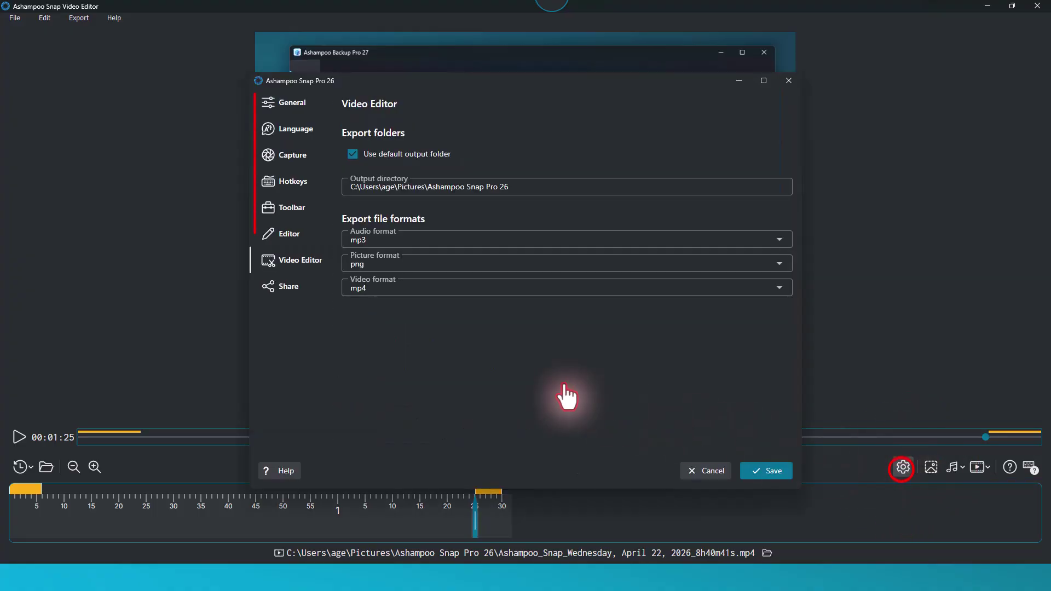
{"action": "left_click", "coordinate": [290, 155]}
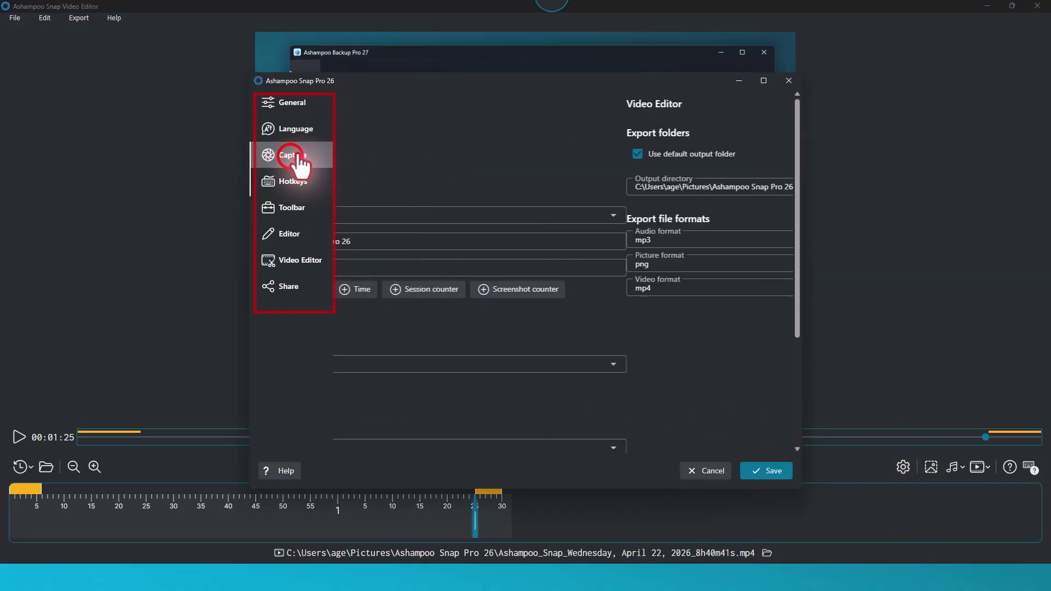
{"action": "scroll", "coordinate": [487, 386], "scroll_direction": "down", "scroll_amount": 3}
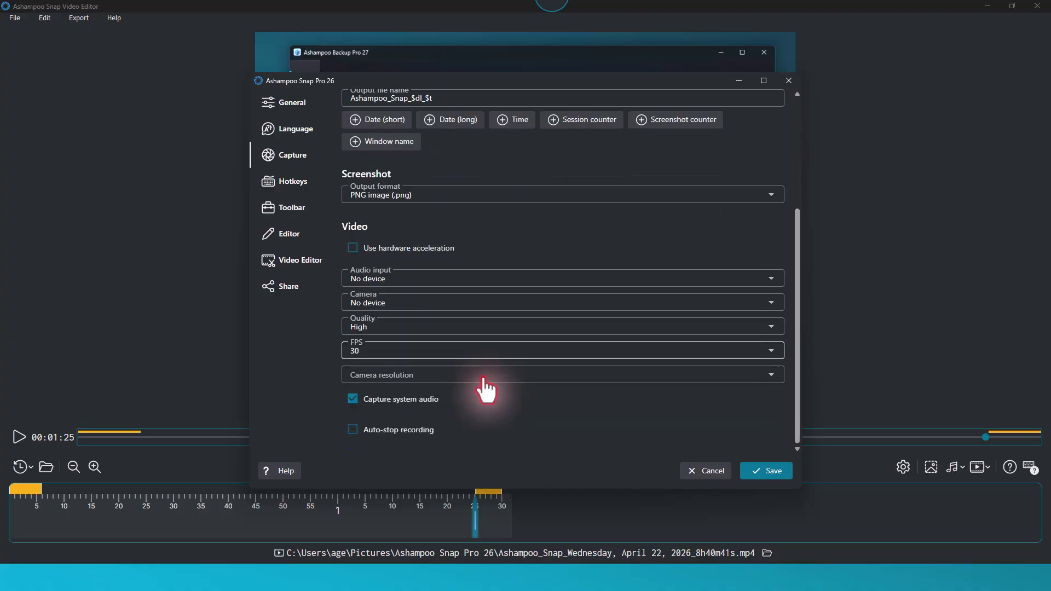
{"action": "left_click", "coordinate": [448, 280]}
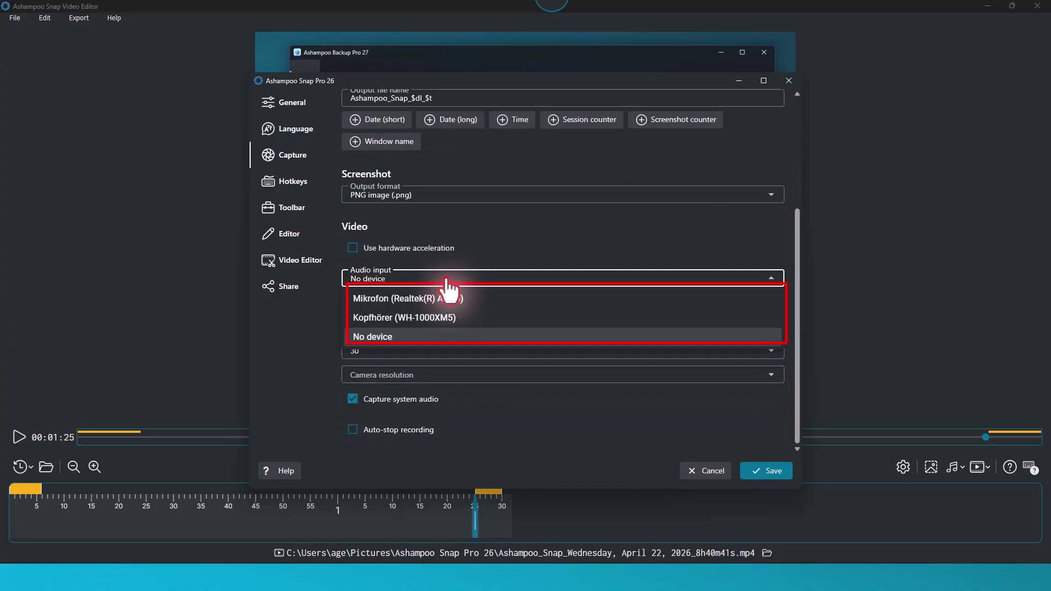
{"action": "left_click", "coordinate": [387, 298]}
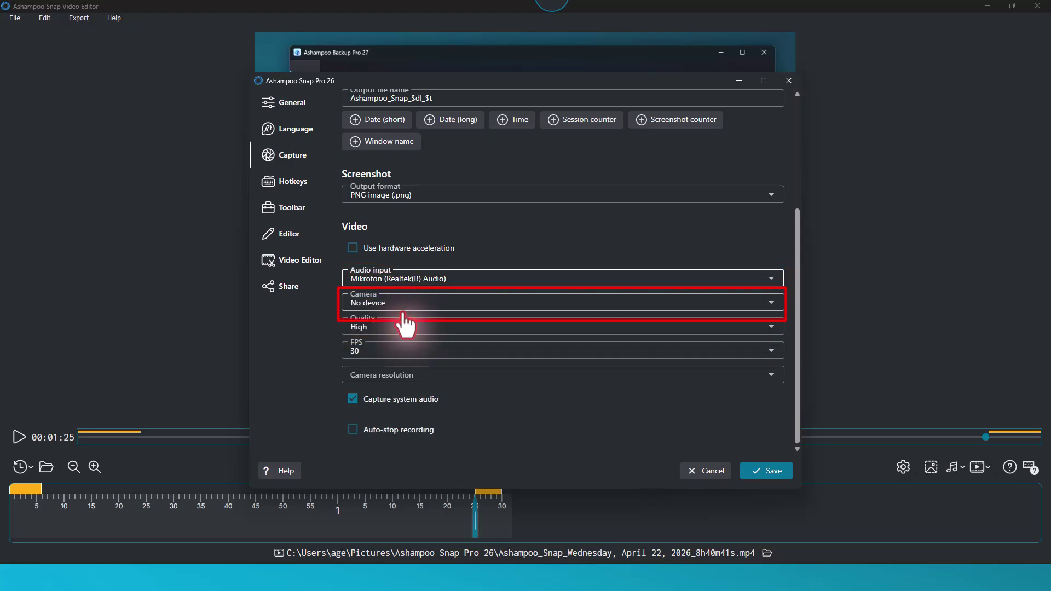
Set the camera for video recordings to Integrated Webcam and show the available FPS options.
{"action": "left_click", "coordinate": [403, 307]}
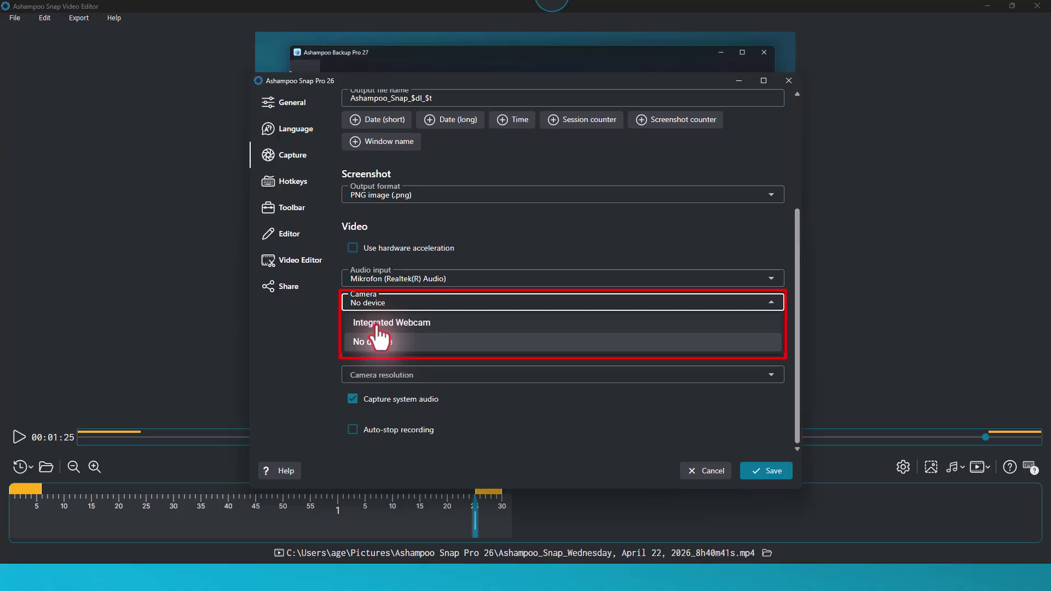
{"action": "left_click", "coordinate": [378, 324]}
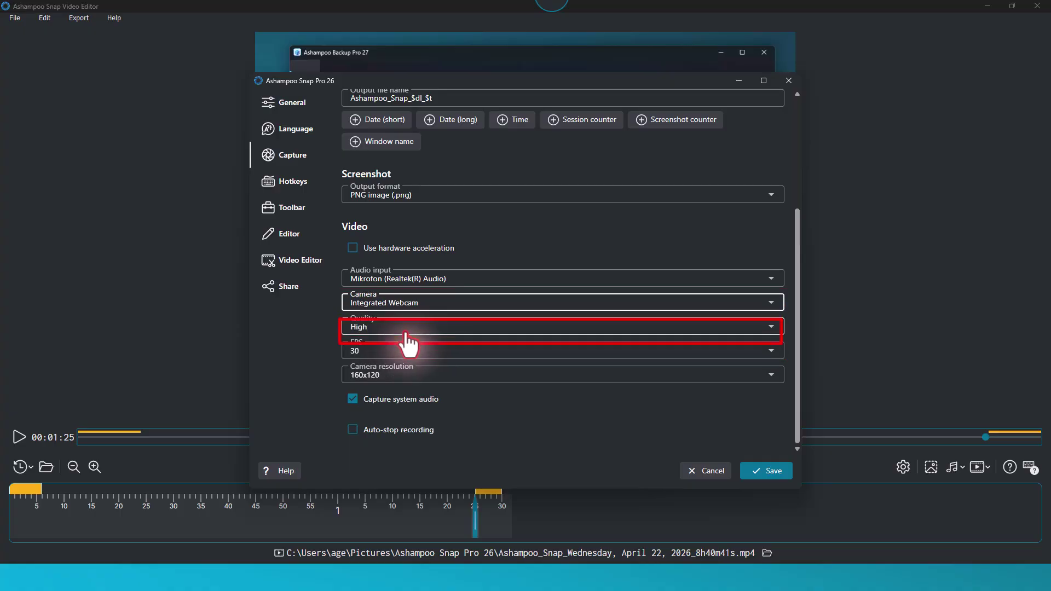
{"action": "left_click", "coordinate": [414, 351]}
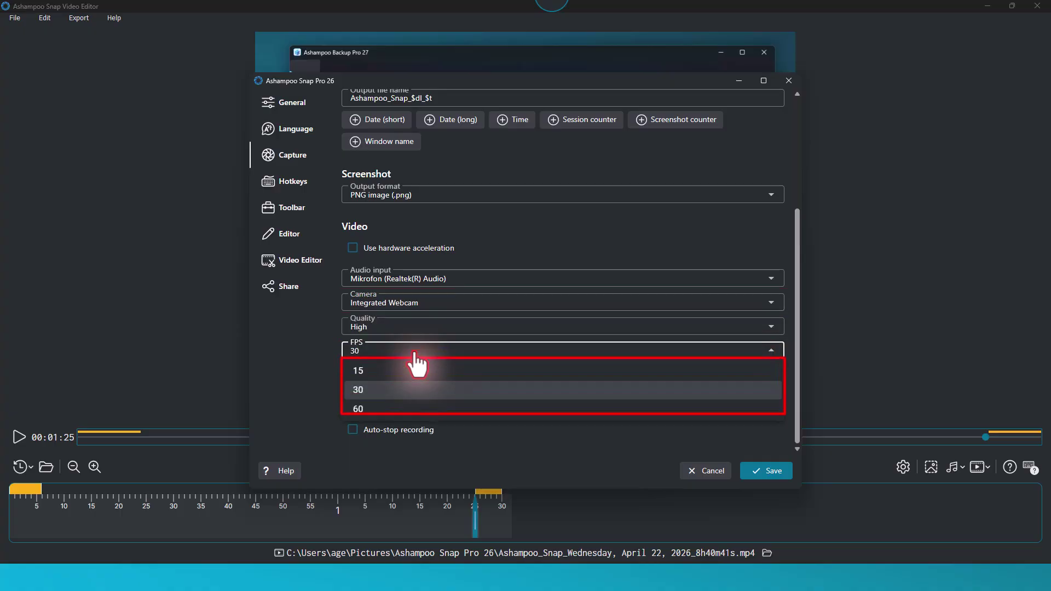
{"action": "left_click", "coordinate": [414, 356]}
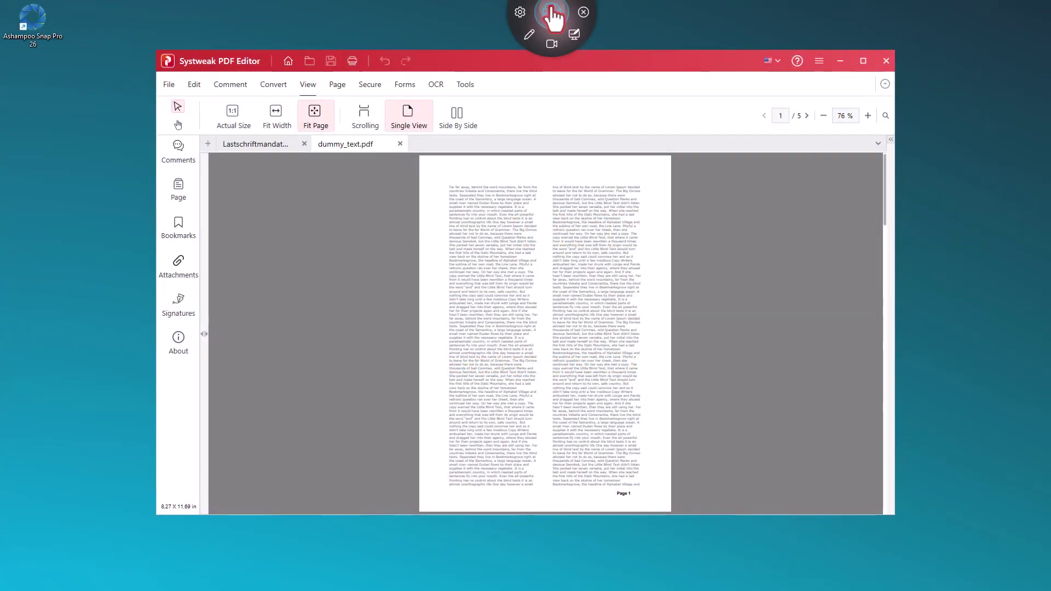
Capture a screenshot of the Systweak PDF Editor window showing dummy_text.pdf.
{"action": "left_click", "coordinate": [554, 16]}
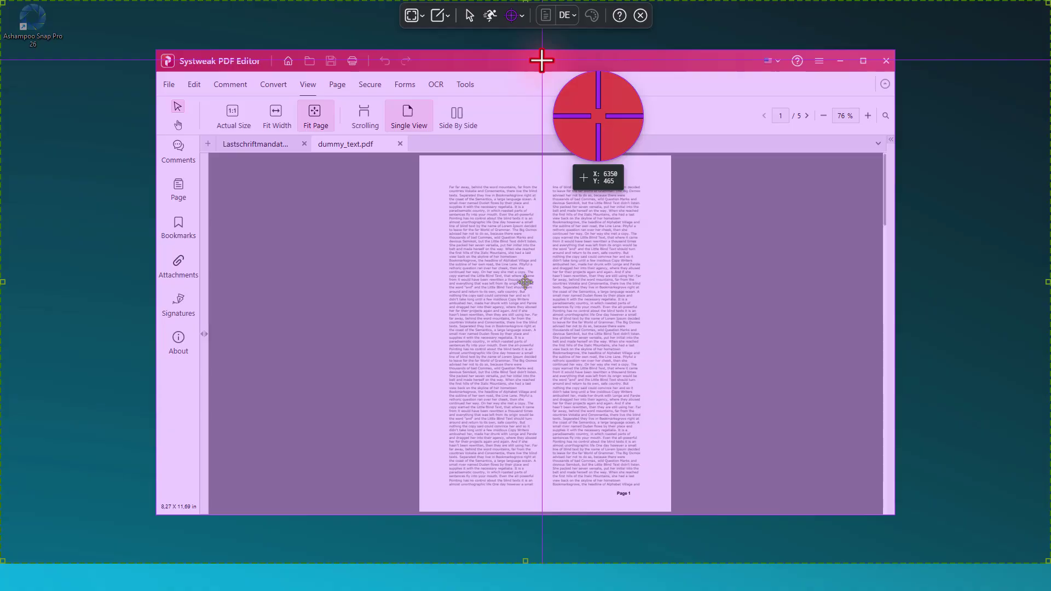
{"action": "left_click", "coordinate": [542, 60]}
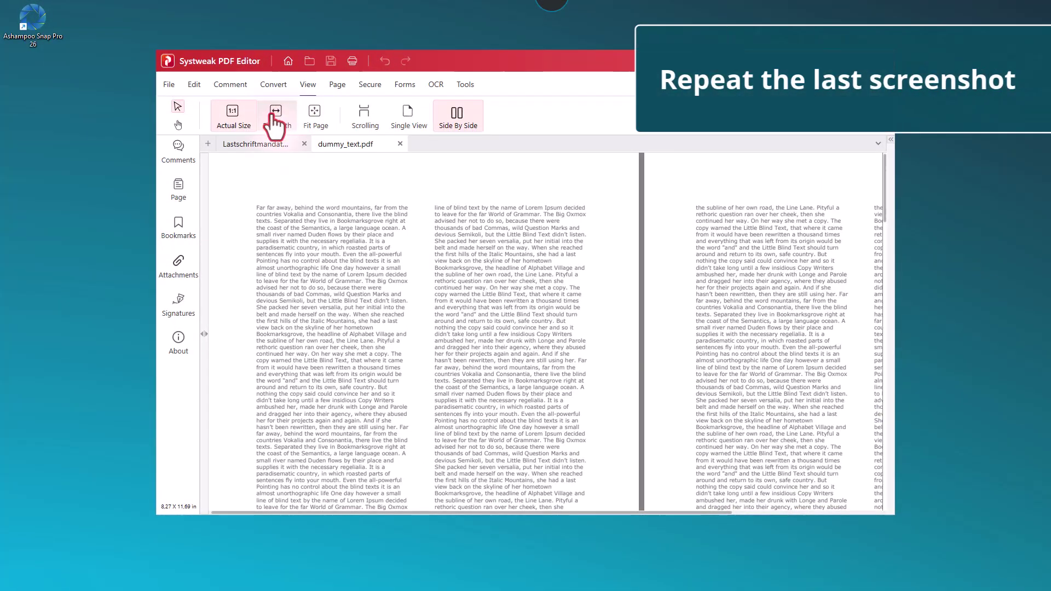
Fit the side-by-side pages of dummy_text.pdf to width and repeat the last screenshot further down the document.
{"action": "left_click", "coordinate": [275, 123]}
{"action": "scroll", "coordinate": [406, 250], "scroll_direction": "down", "scroll_amount": 5}
{"action": "key", "text": "ctrl+super+shift+r"}
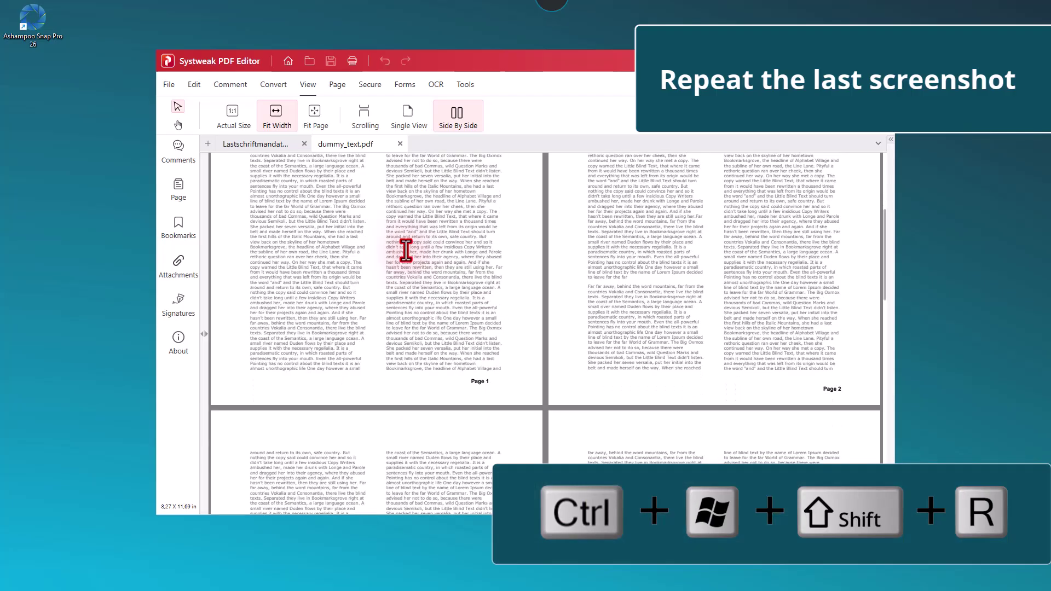
{"action": "scroll", "coordinate": [406, 251], "scroll_direction": "down", "scroll_amount": 5}
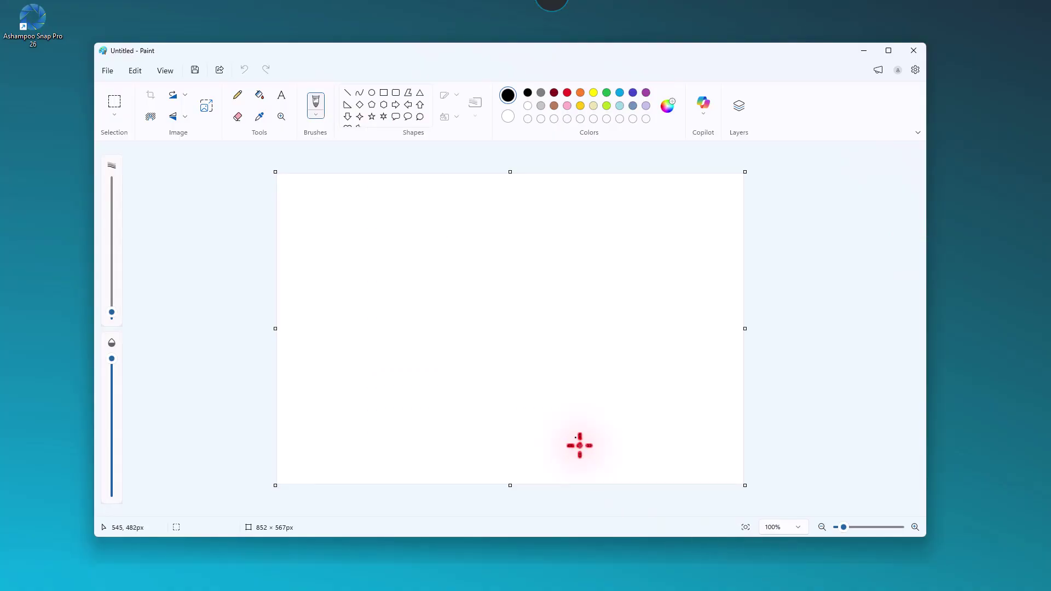
Switch to Paint and paste the captured screenshot onto the blank canvas.
{"action": "key", "text": "ctrl+v"}
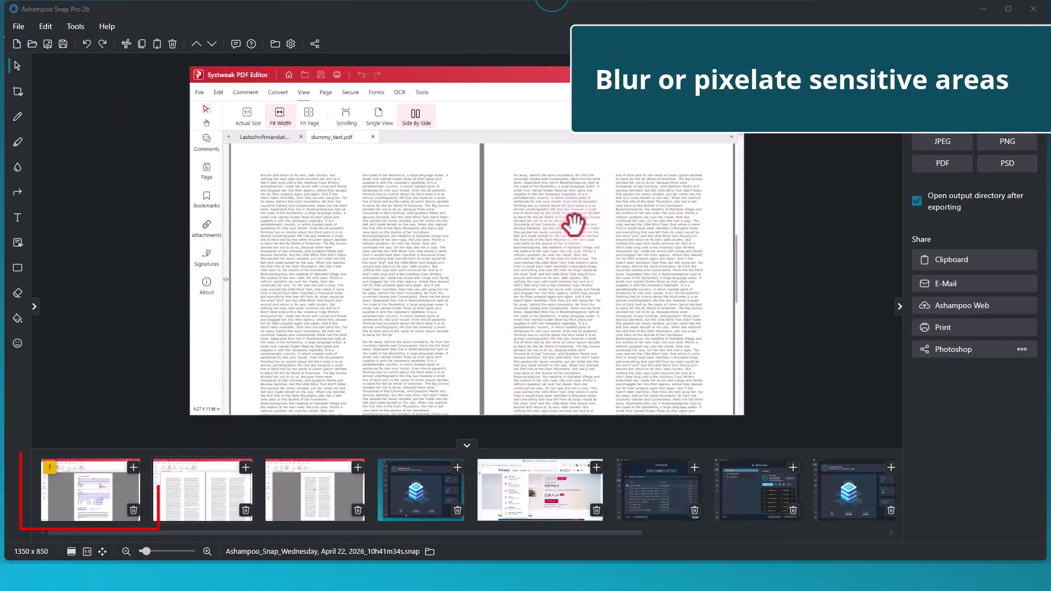
Open the SEPA Direct debit mandate screenshot in the Ashampoo Snap Pro 26 editor and activate the Blur tool.
{"action": "left_click", "coordinate": [89, 497]}
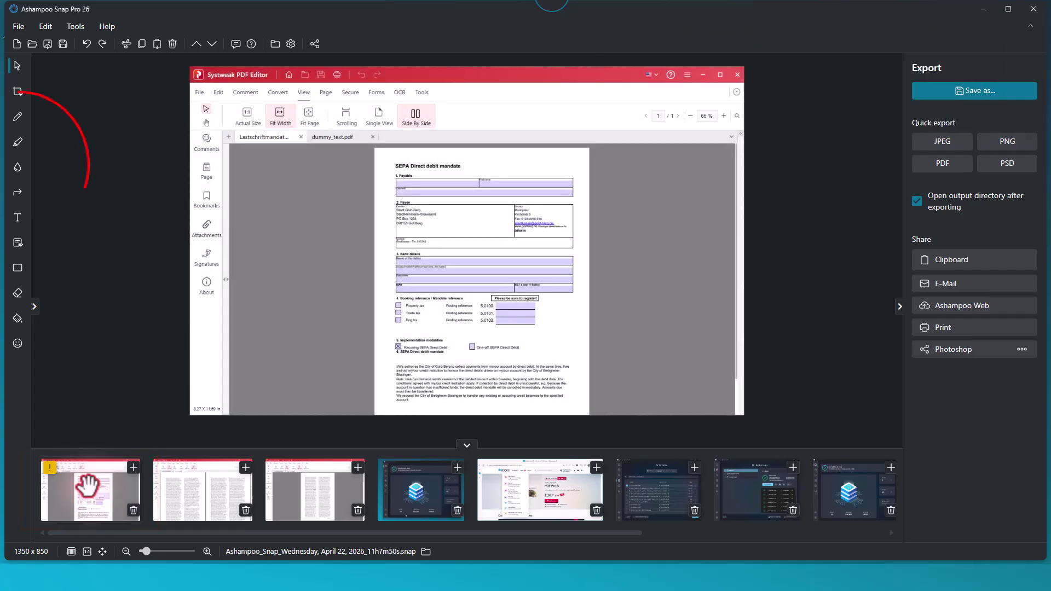
{"action": "left_click", "coordinate": [18, 167]}
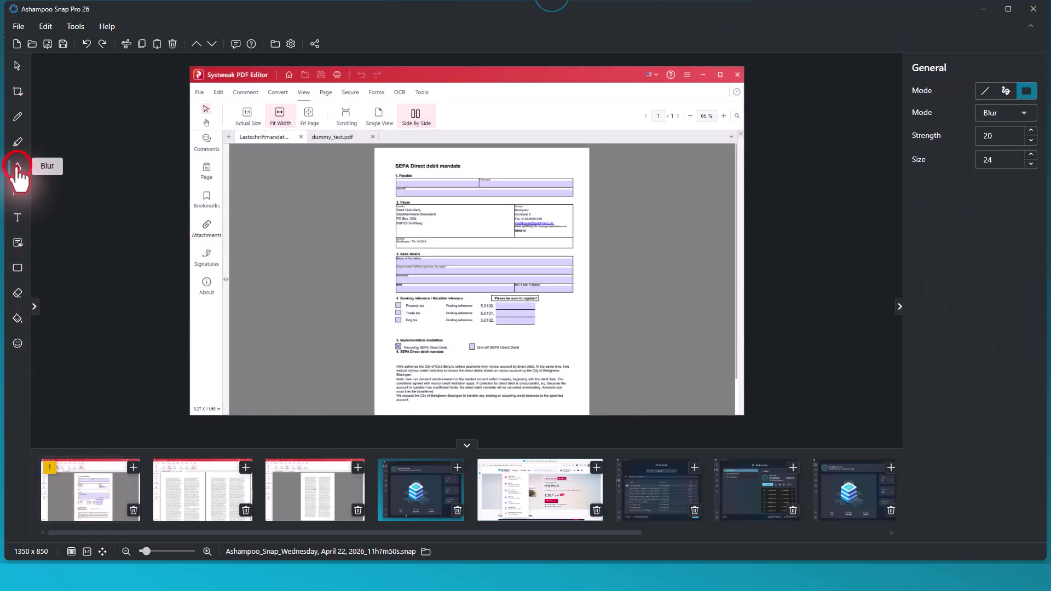